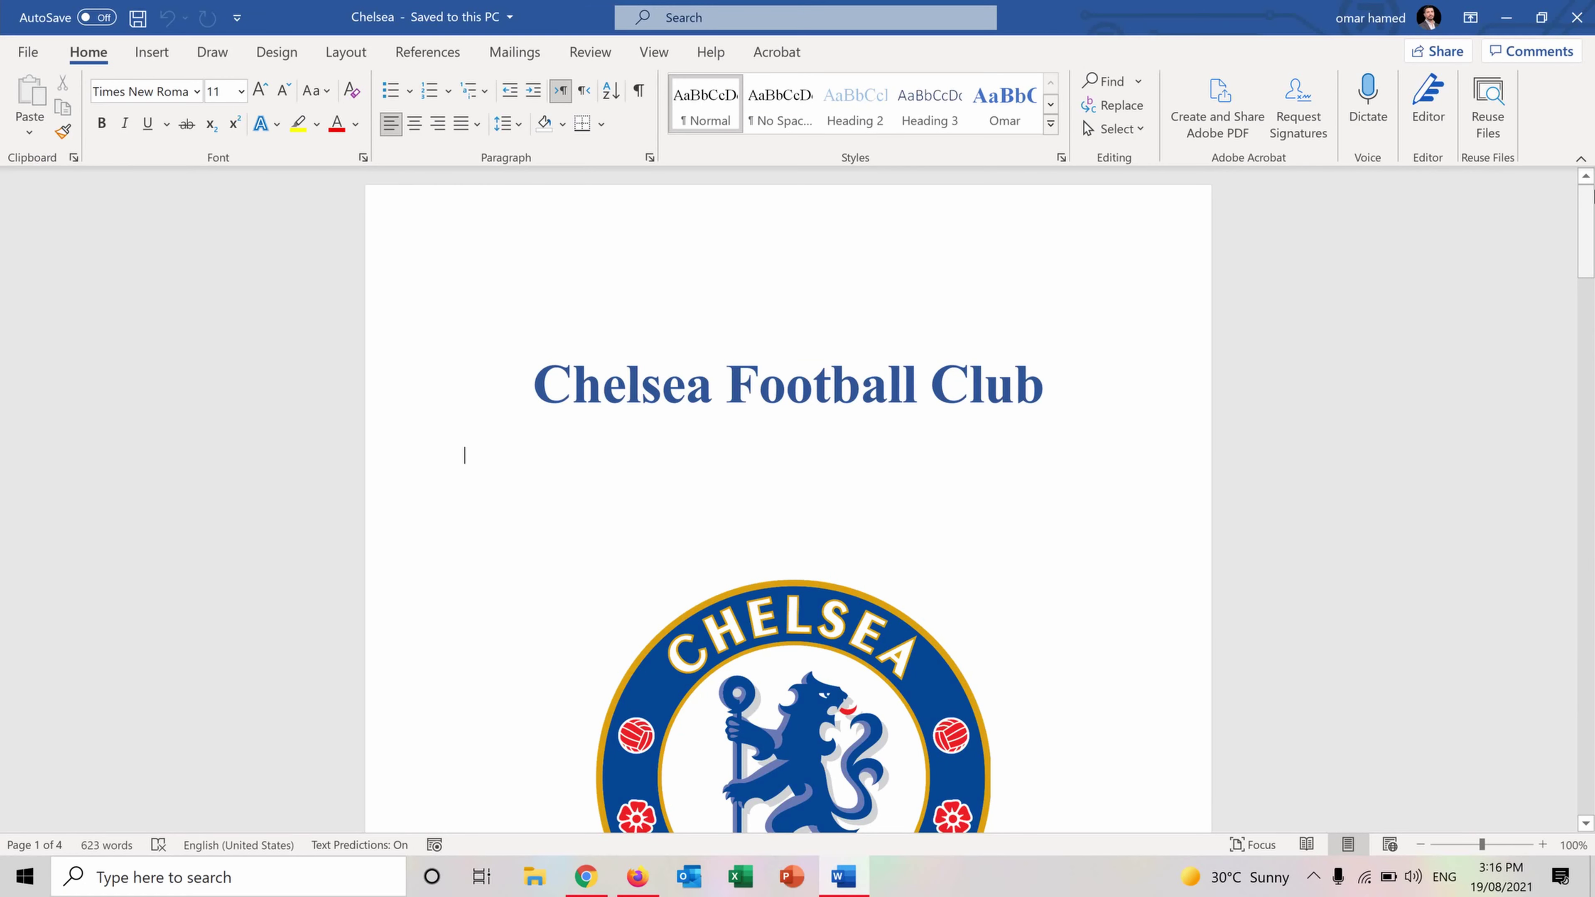
Apply the CONFIDENTIAL 1 diagonal watermark from the Design tab's Watermark gallery.
{"action": "left_click_drag", "start_coordinate": [1587, 225], "coordinate": [1576, 173]}
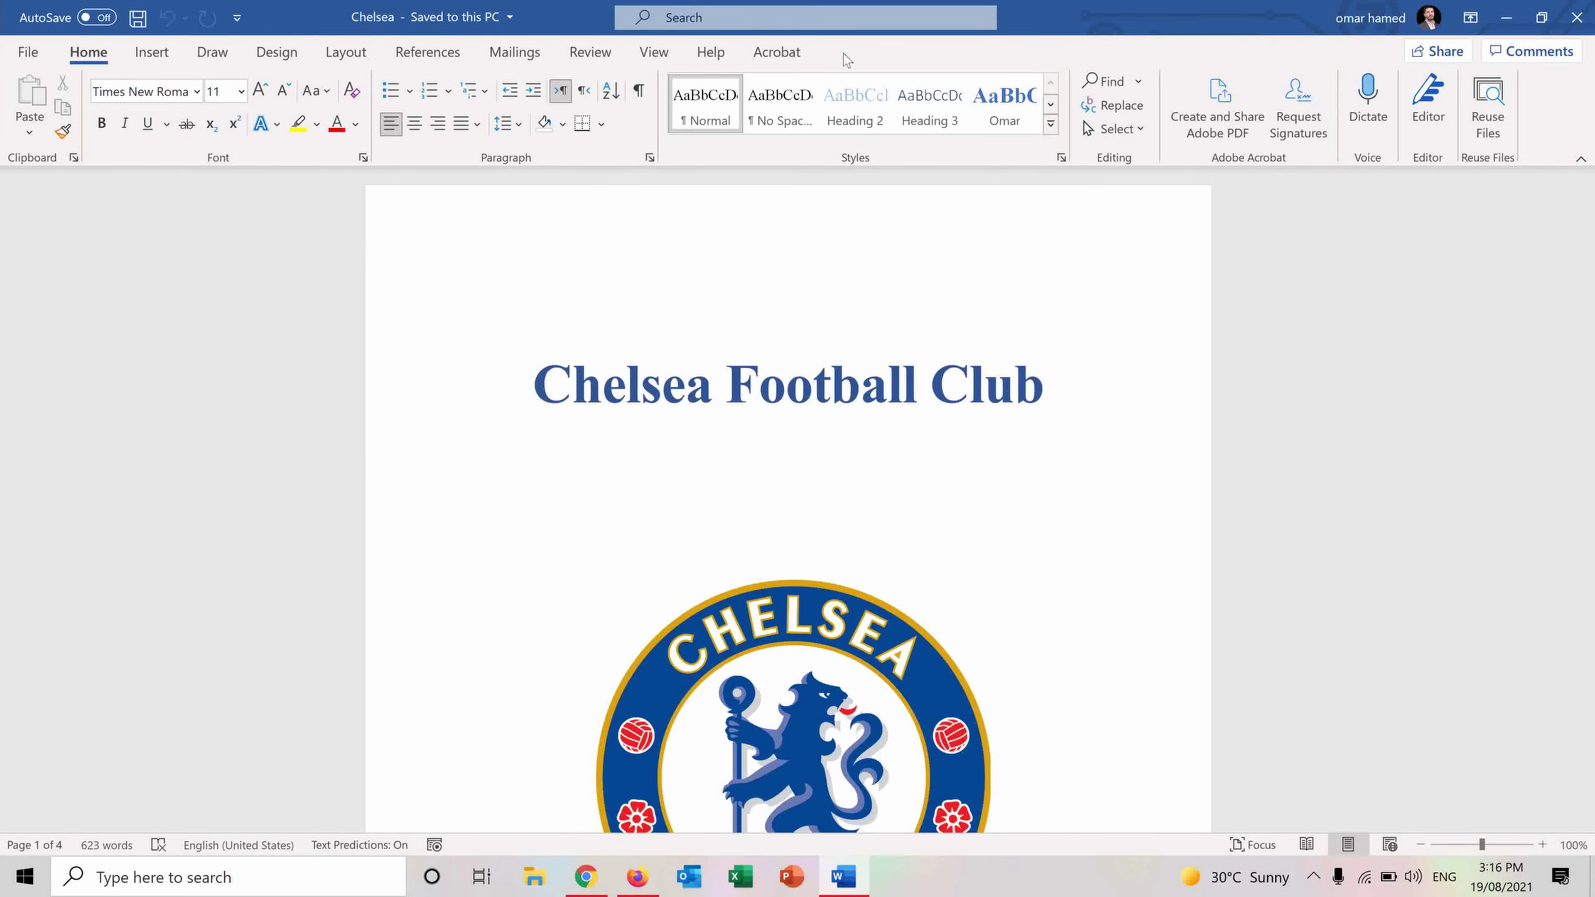
{"action": "left_click", "coordinate": [275, 61]}
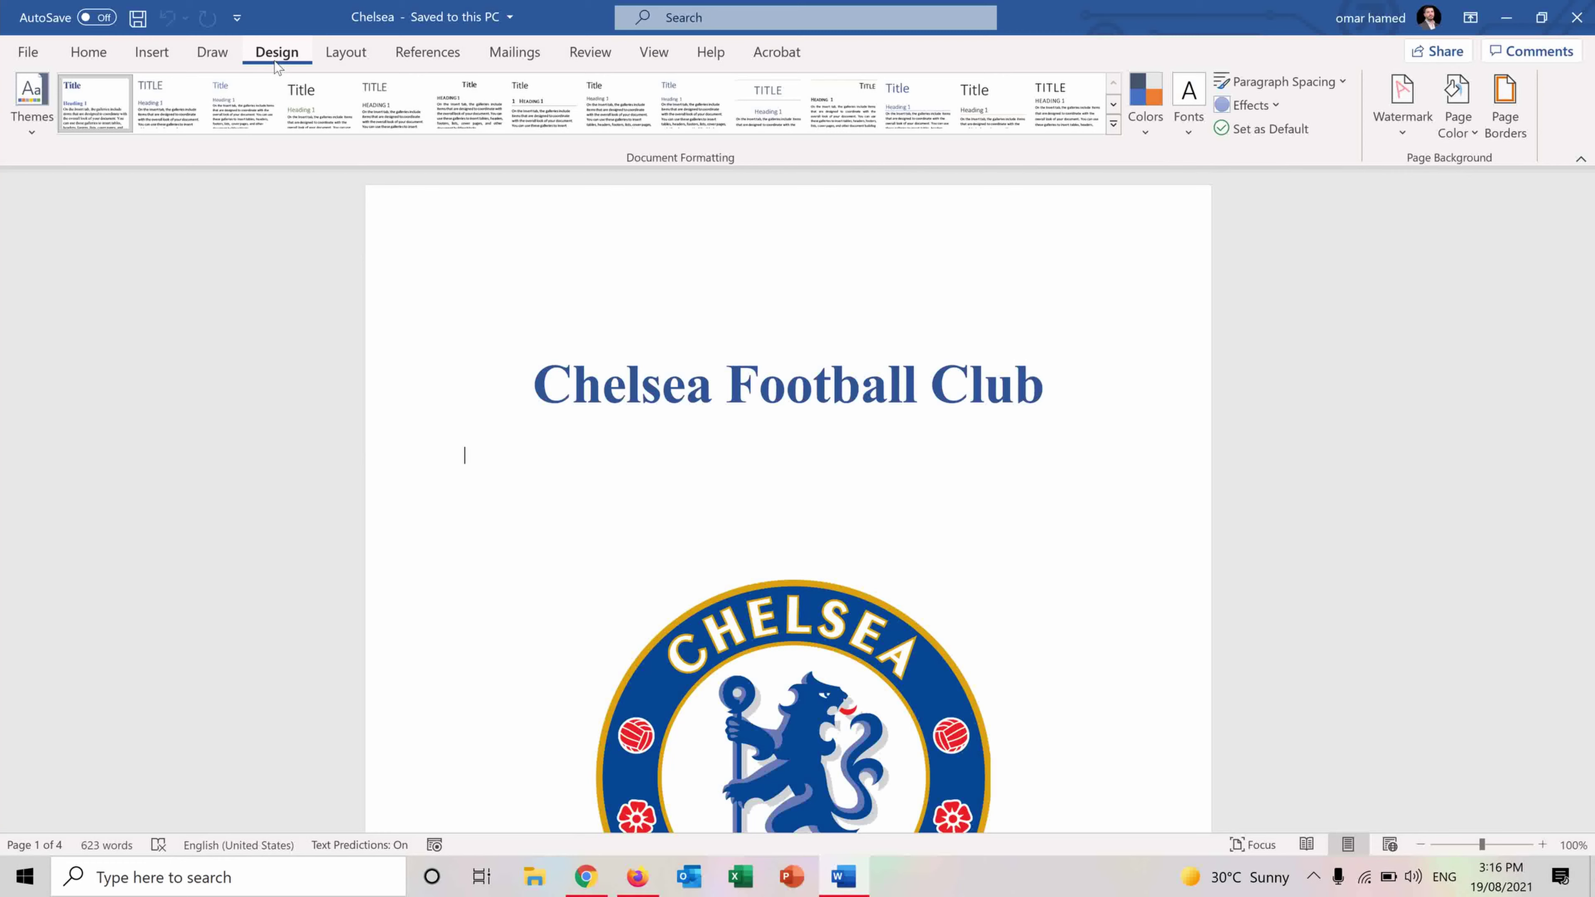
{"action": "left_click", "coordinate": [1410, 106]}
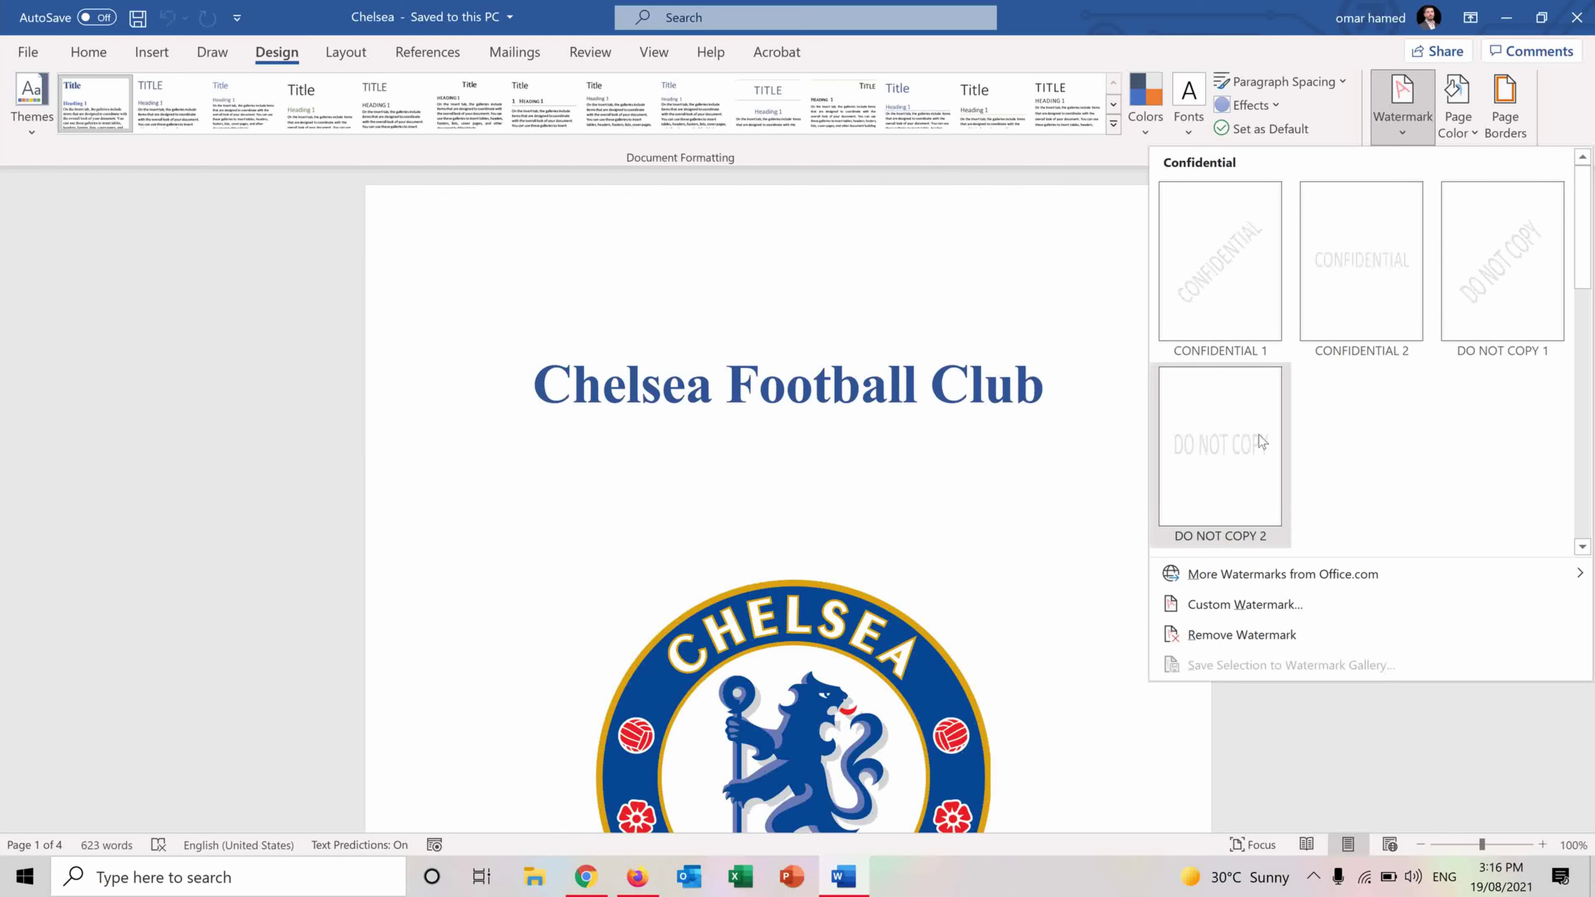
{"action": "left_click", "coordinate": [1210, 283]}
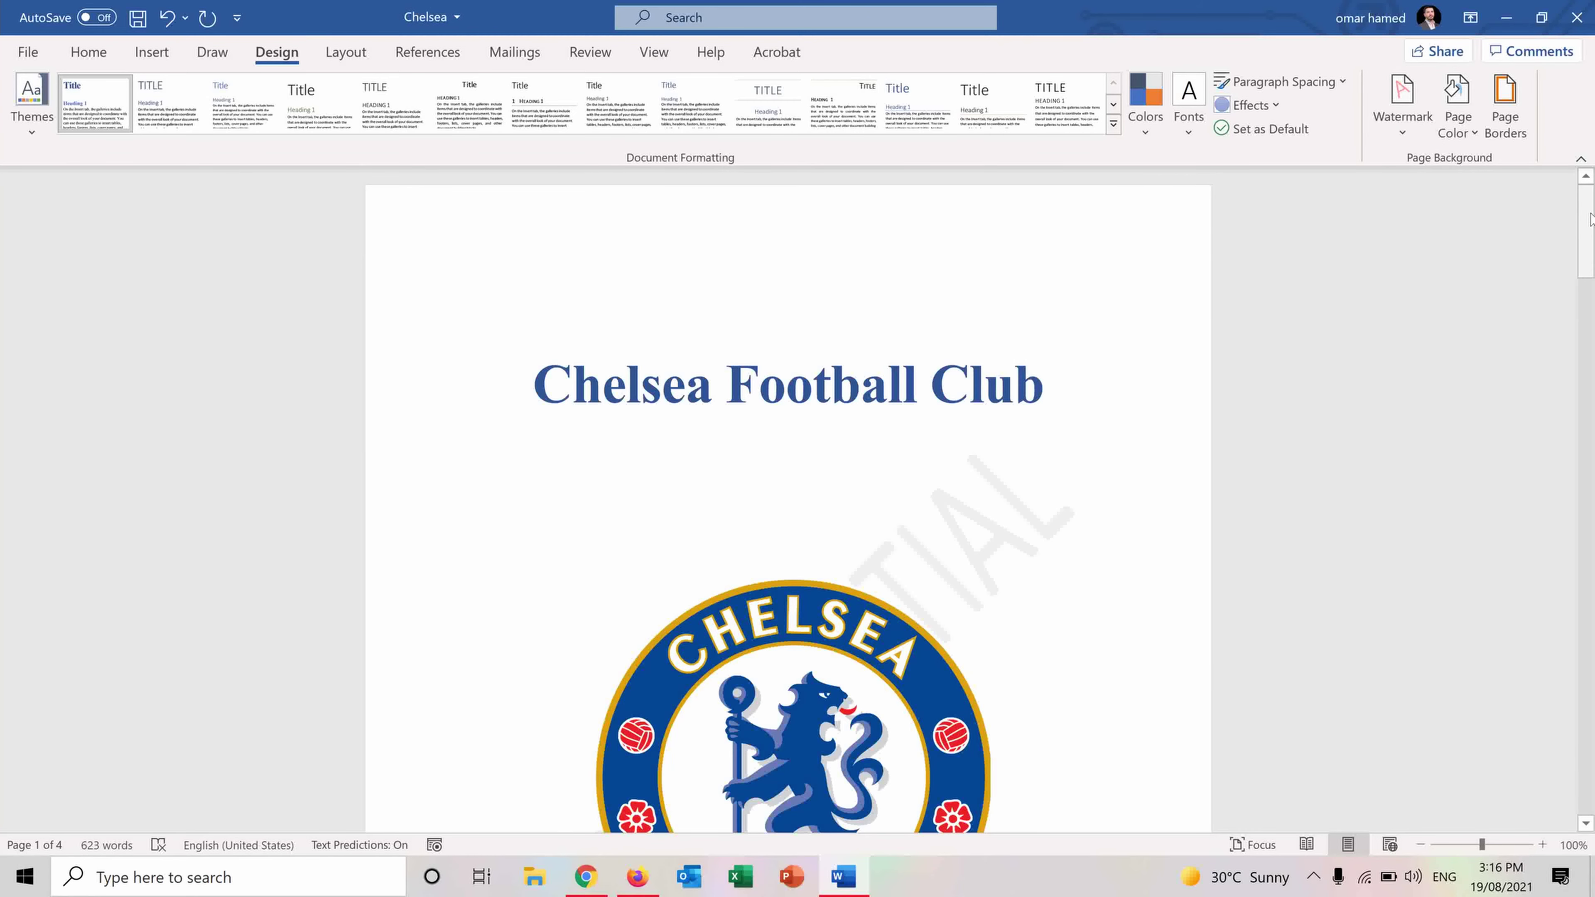
{"action": "left_click_drag", "start_coordinate": [1592, 226], "coordinate": [1591, 182]}
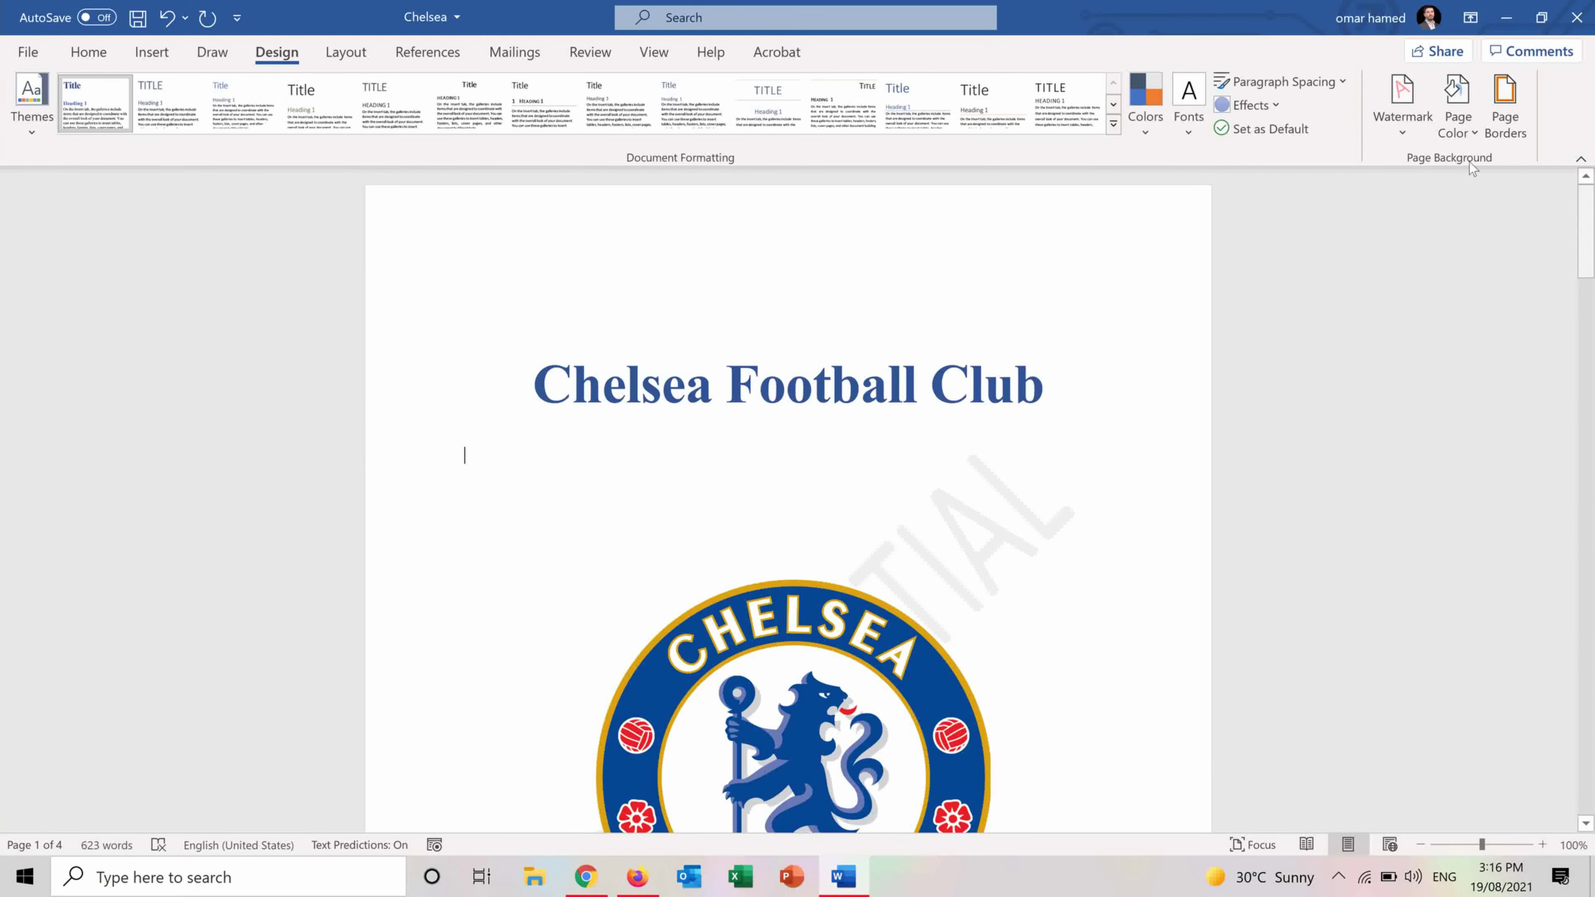
Remove the CONFIDENTIAL watermark and add a light blue semitransparent diagonal CFC text watermark.
{"action": "left_click", "coordinate": [1407, 127]}
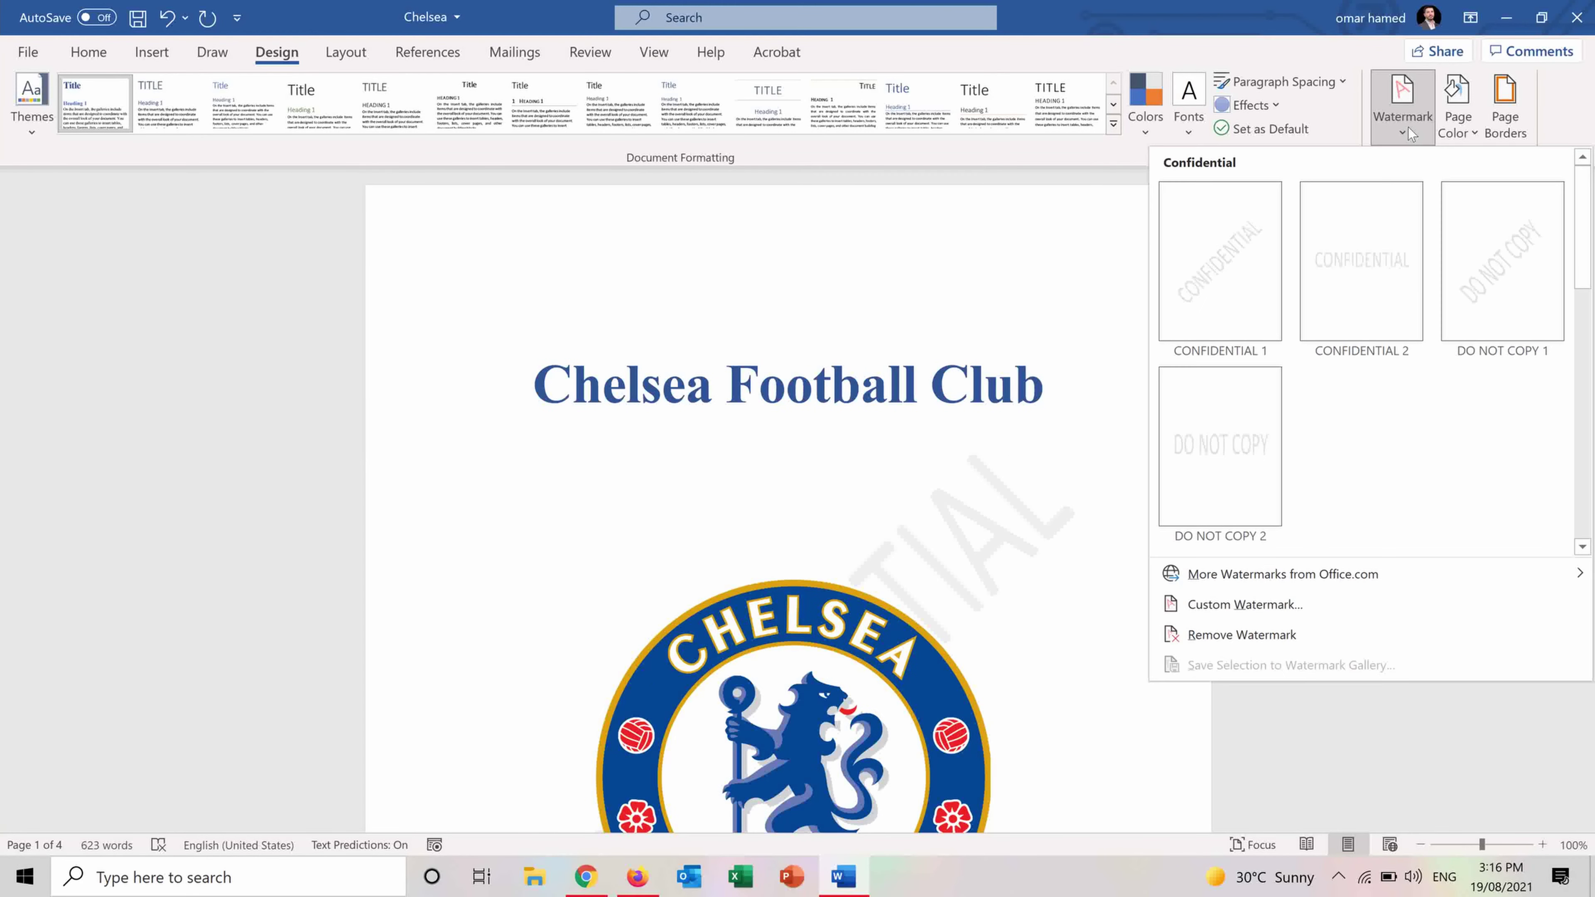
{"action": "left_click", "coordinate": [1278, 636]}
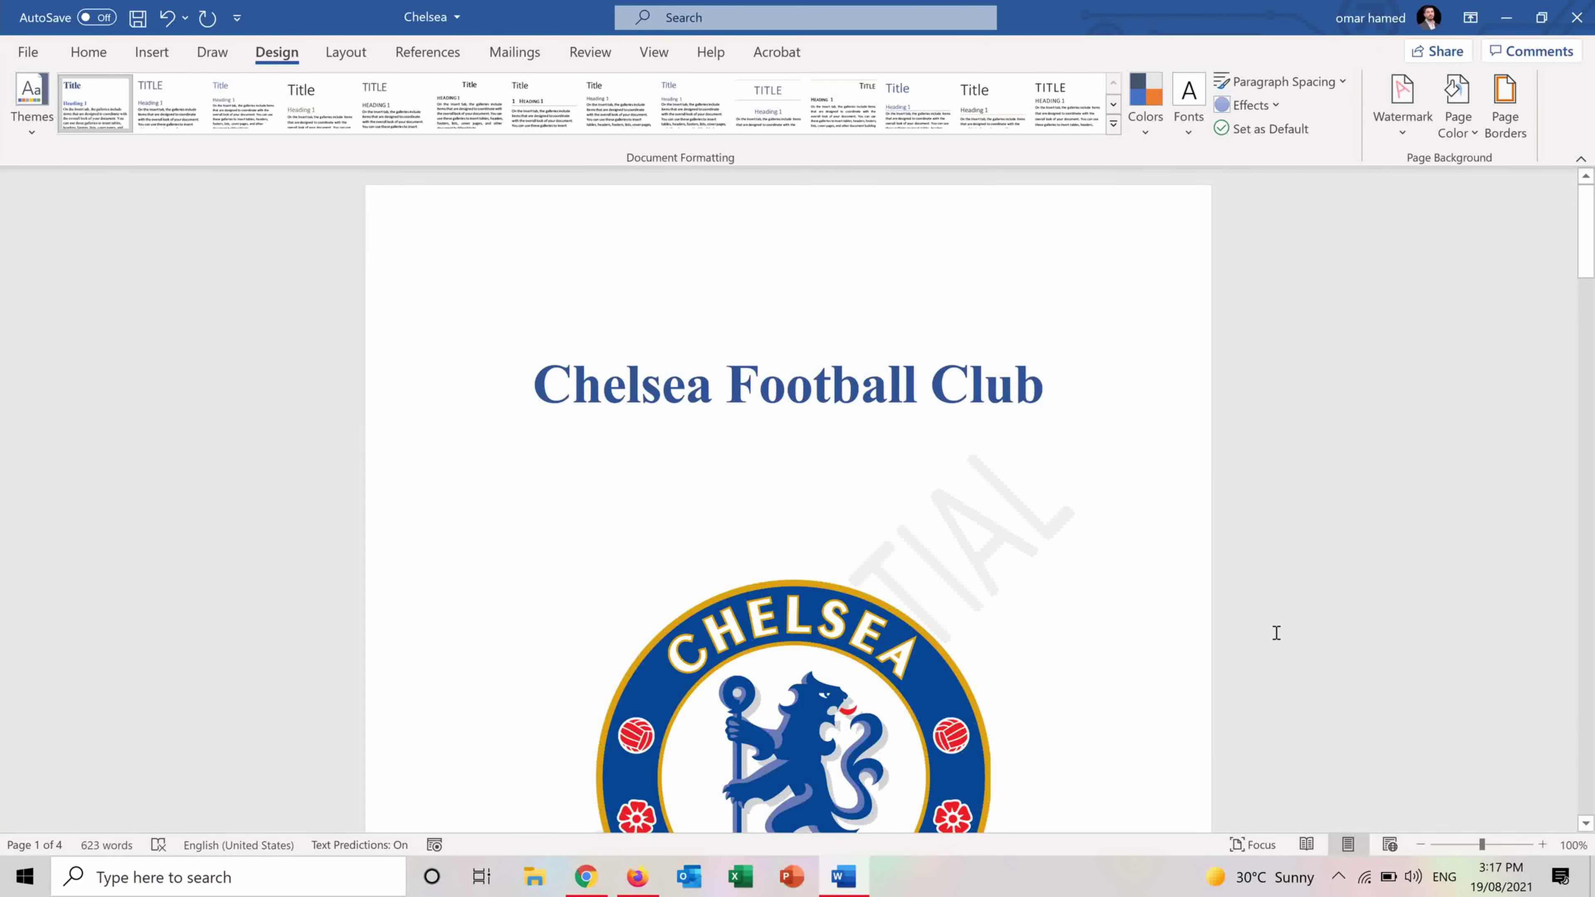
{"action": "left_click", "coordinate": [1403, 124]}
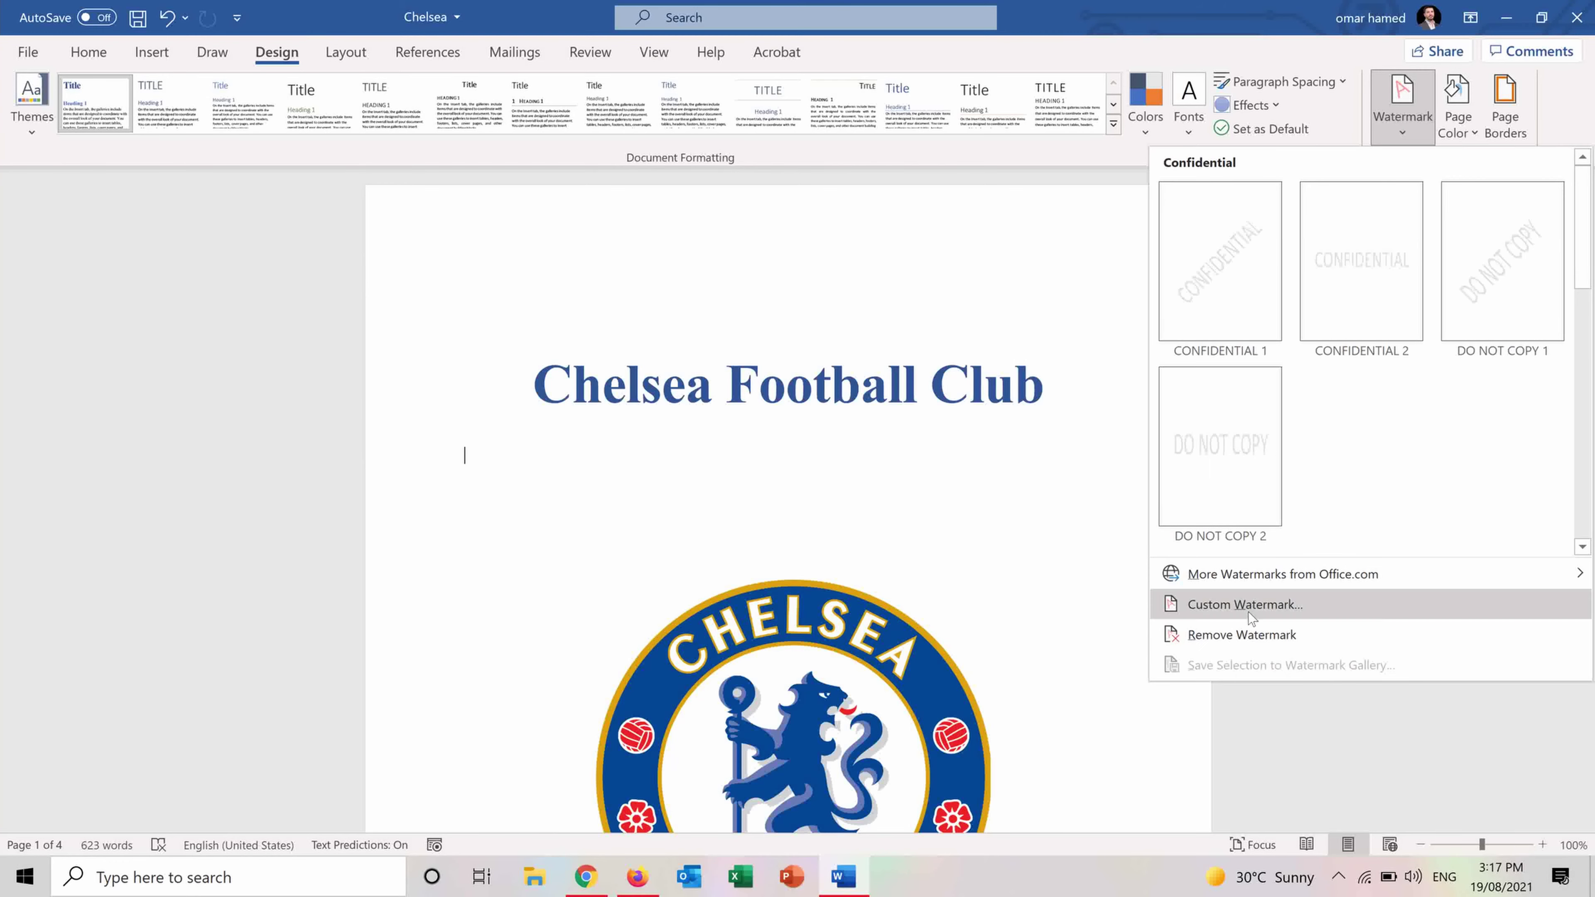
{"action": "left_click", "coordinate": [1224, 608]}
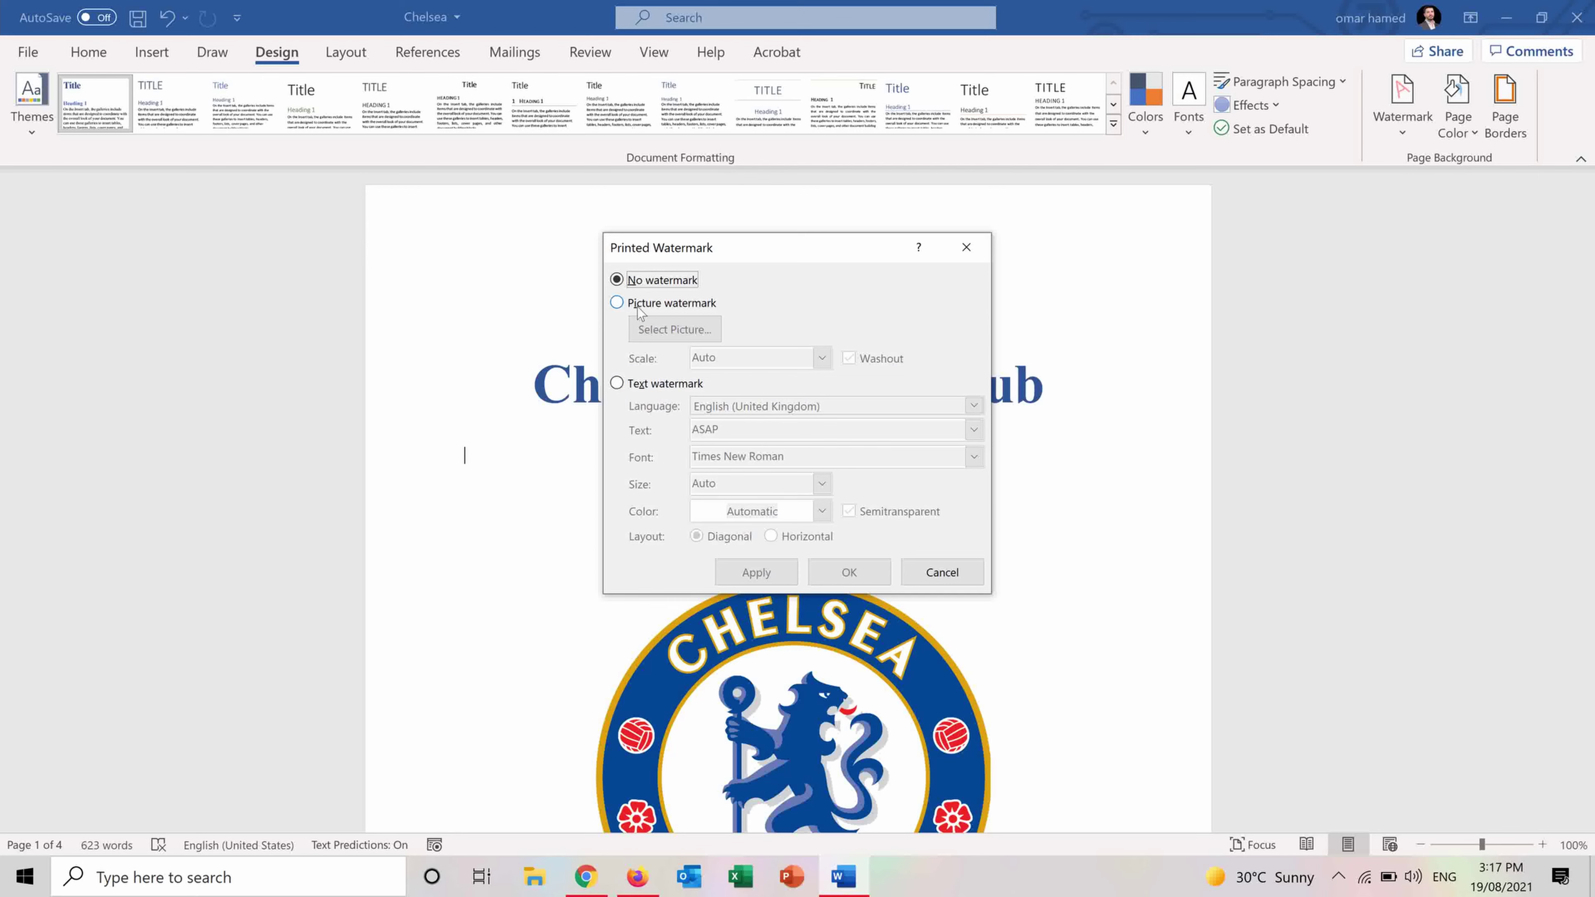
{"action": "left_click", "coordinate": [617, 384]}
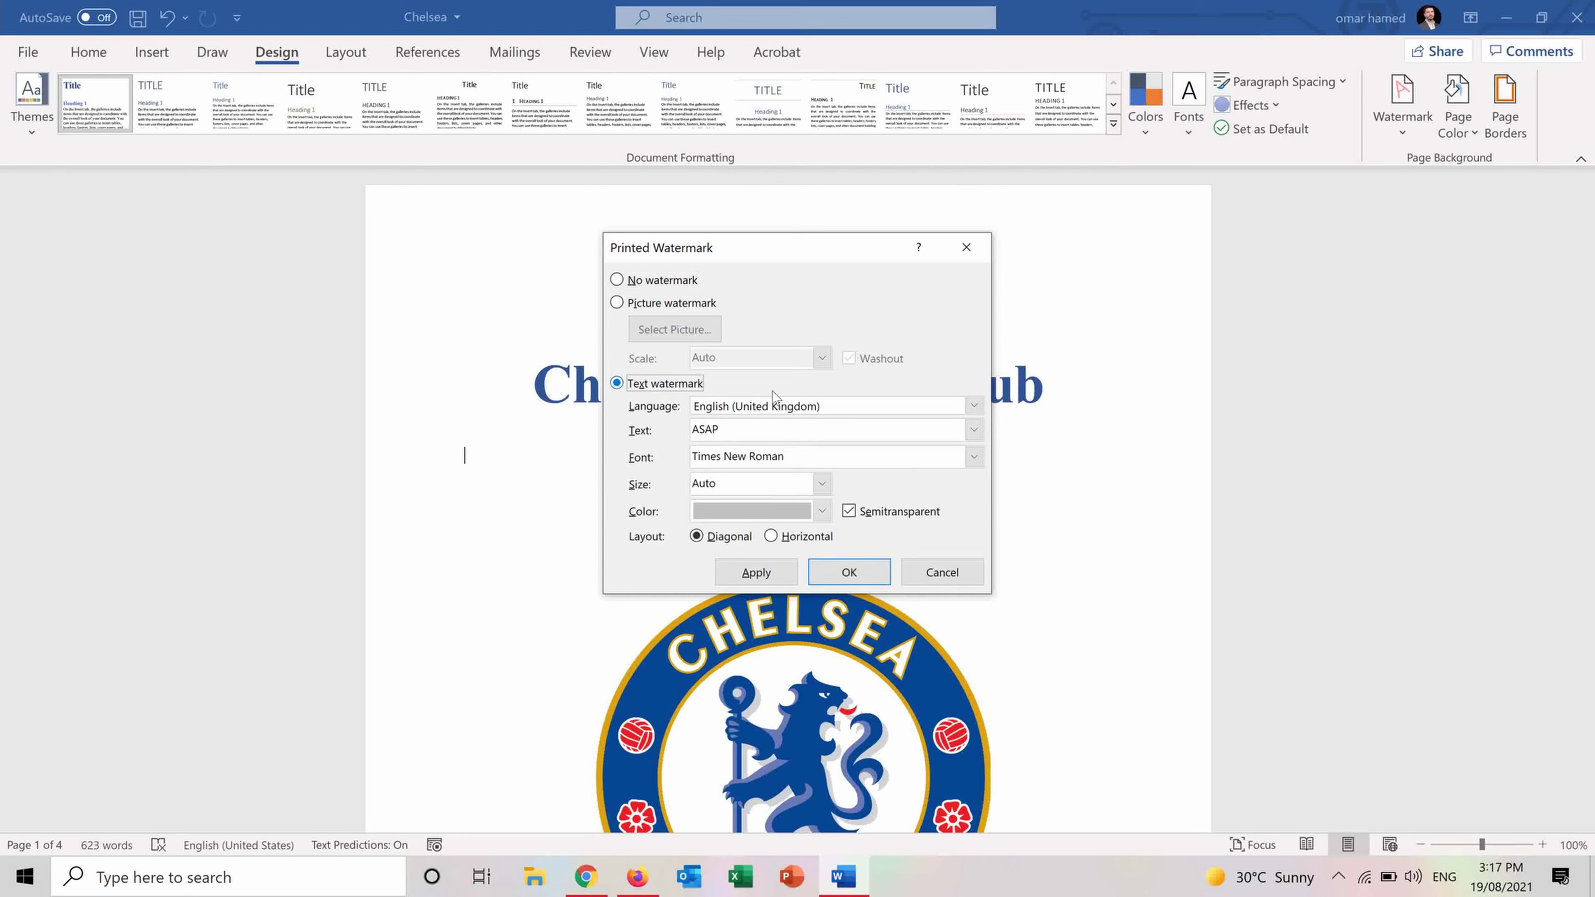
{"action": "left_click", "coordinate": [757, 424]}
{"action": "type", "text": "CFC"}
{"action": "left_click", "coordinate": [821, 513]}
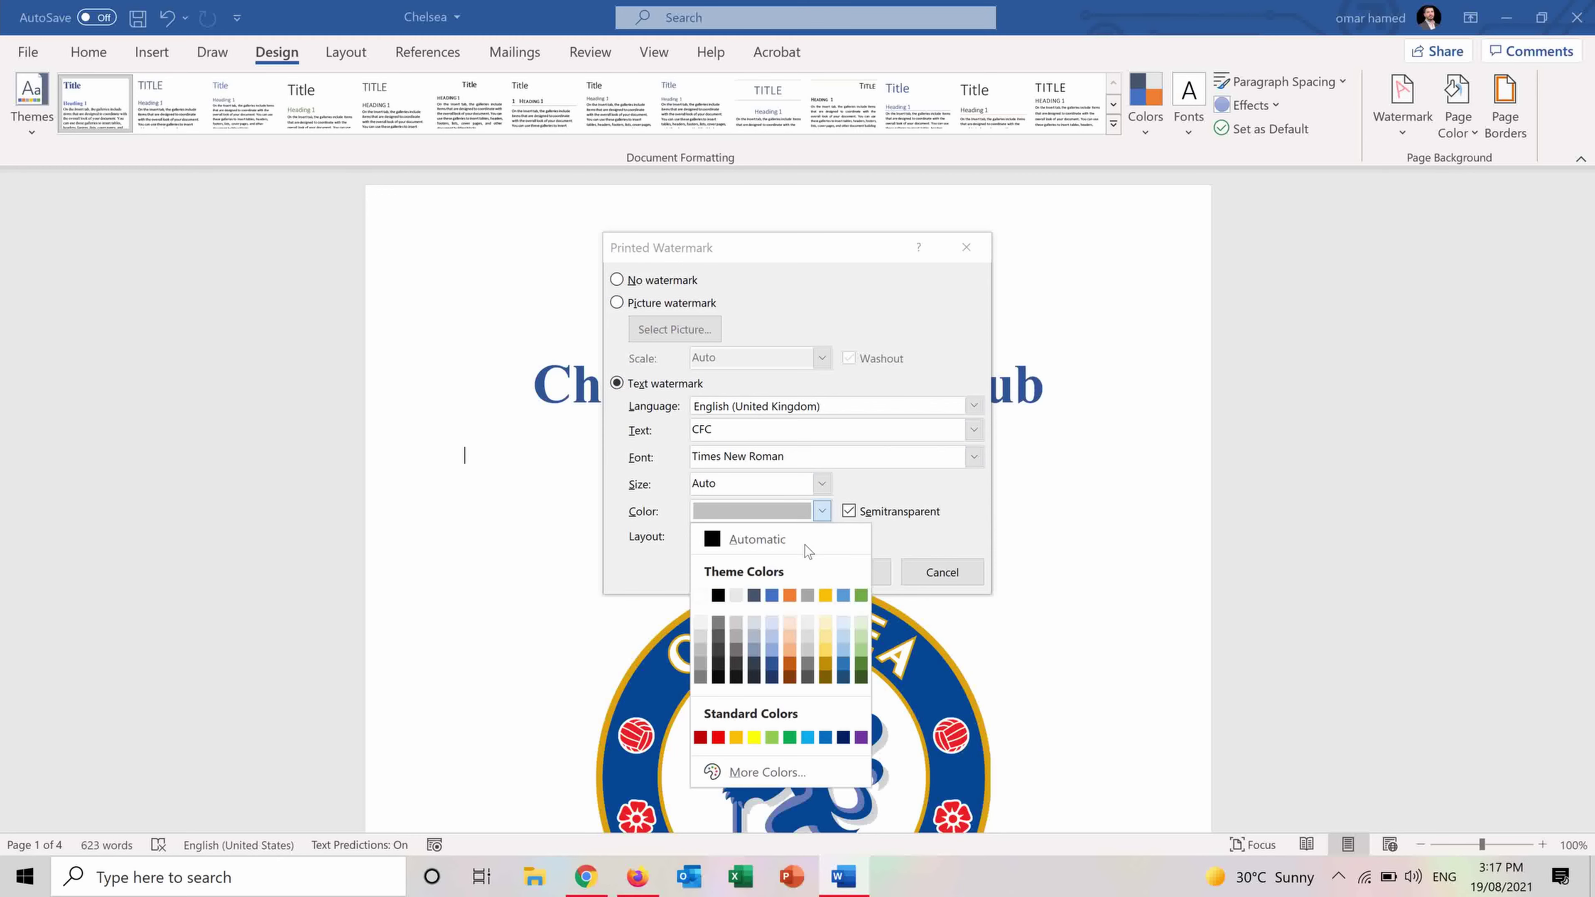
{"action": "left_click", "coordinate": [842, 648]}
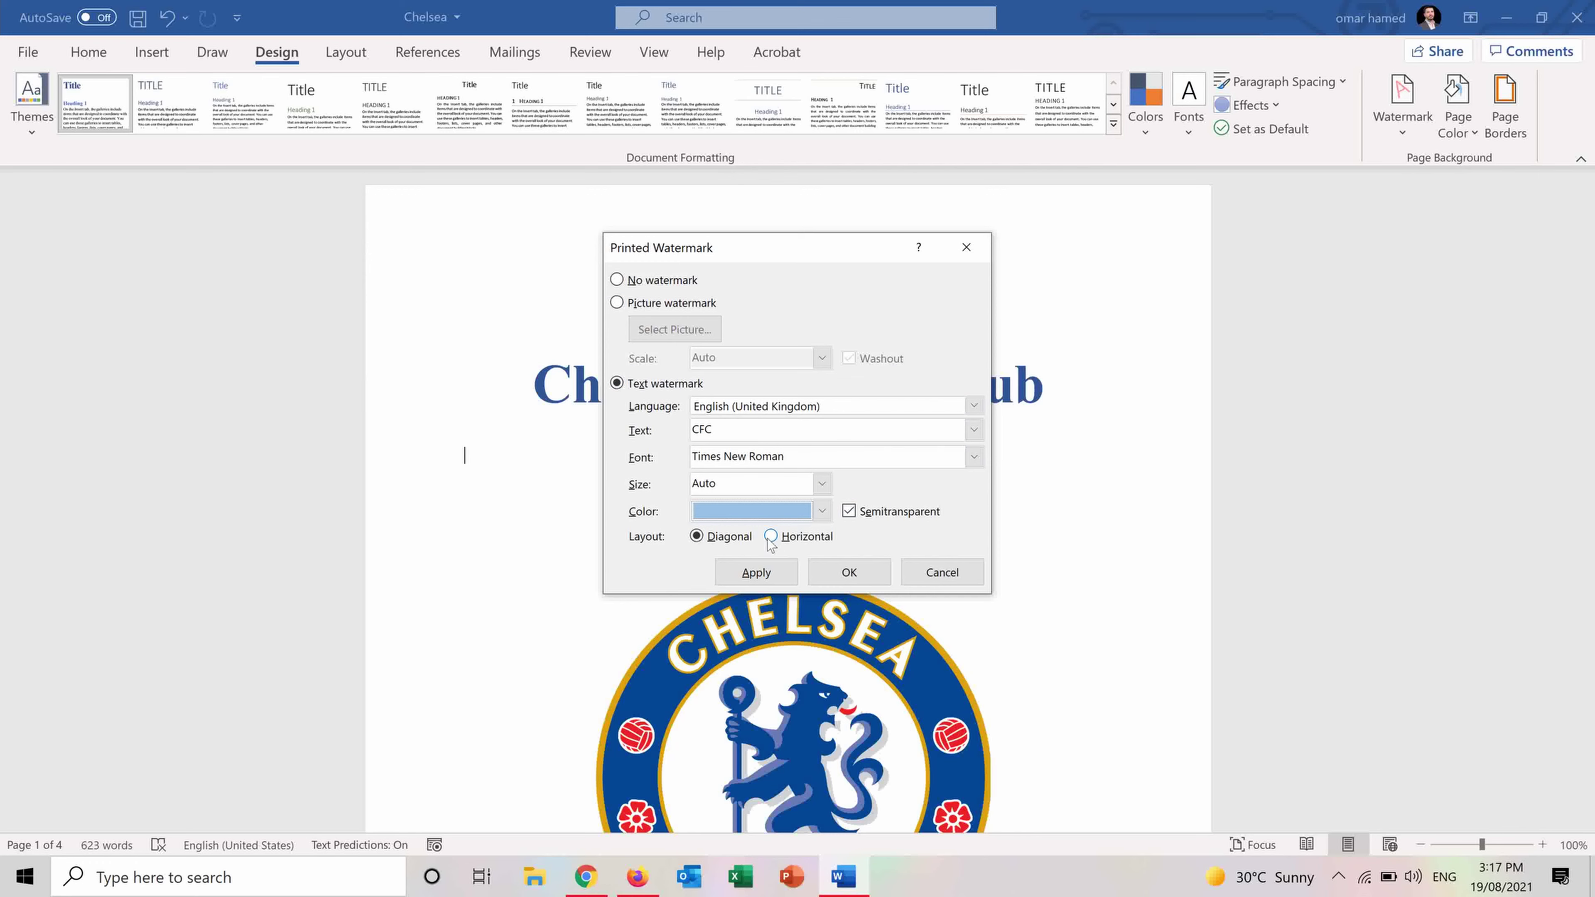
{"action": "left_click", "coordinate": [771, 576]}
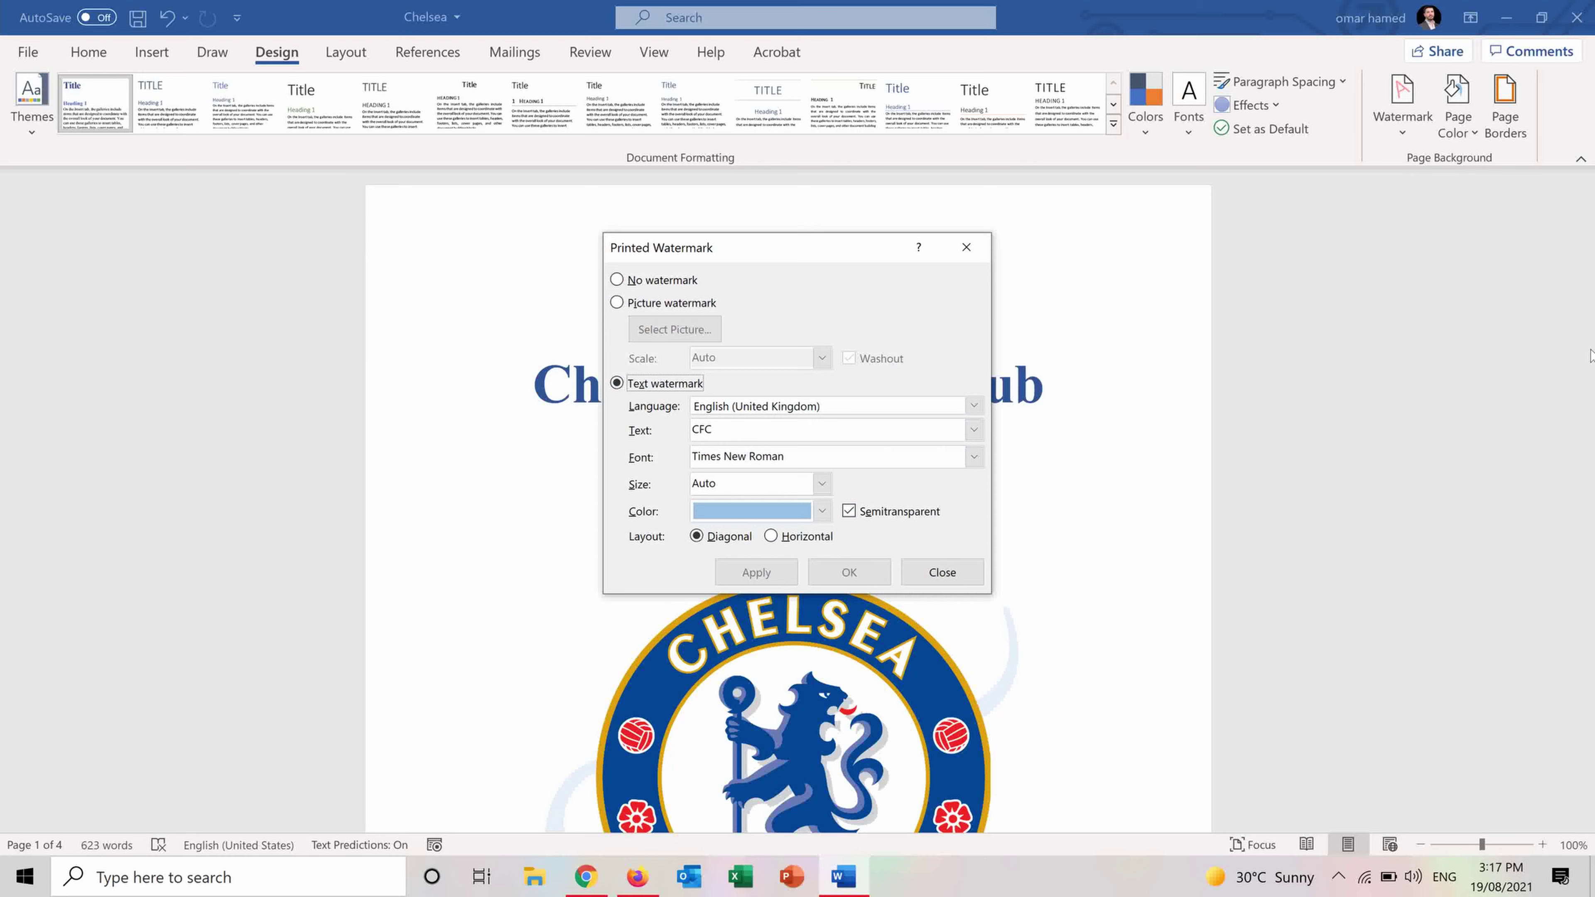
{"action": "left_click", "coordinate": [936, 569]}
Reopen the custom watermark settings and keep the CFC text colour light blue.
{"action": "scroll", "coordinate": [1378, 452], "scroll_direction": "down", "scroll_amount": 7}
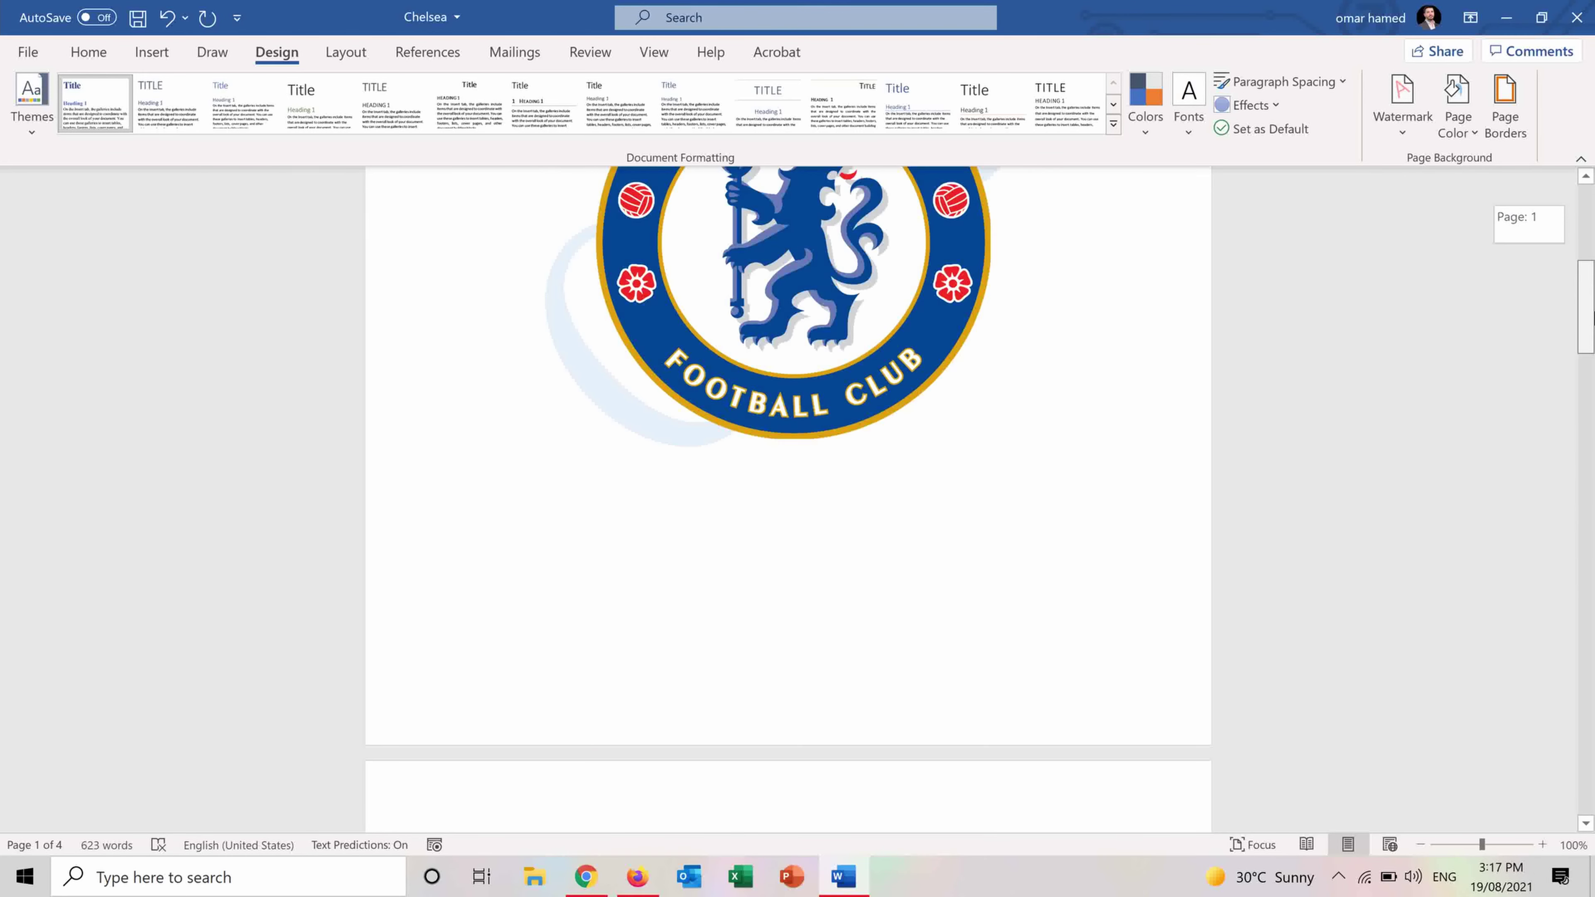
{"action": "left_click_drag", "start_coordinate": [1592, 314], "coordinate": [1592, 208]}
{"action": "left_click", "coordinate": [1403, 111]}
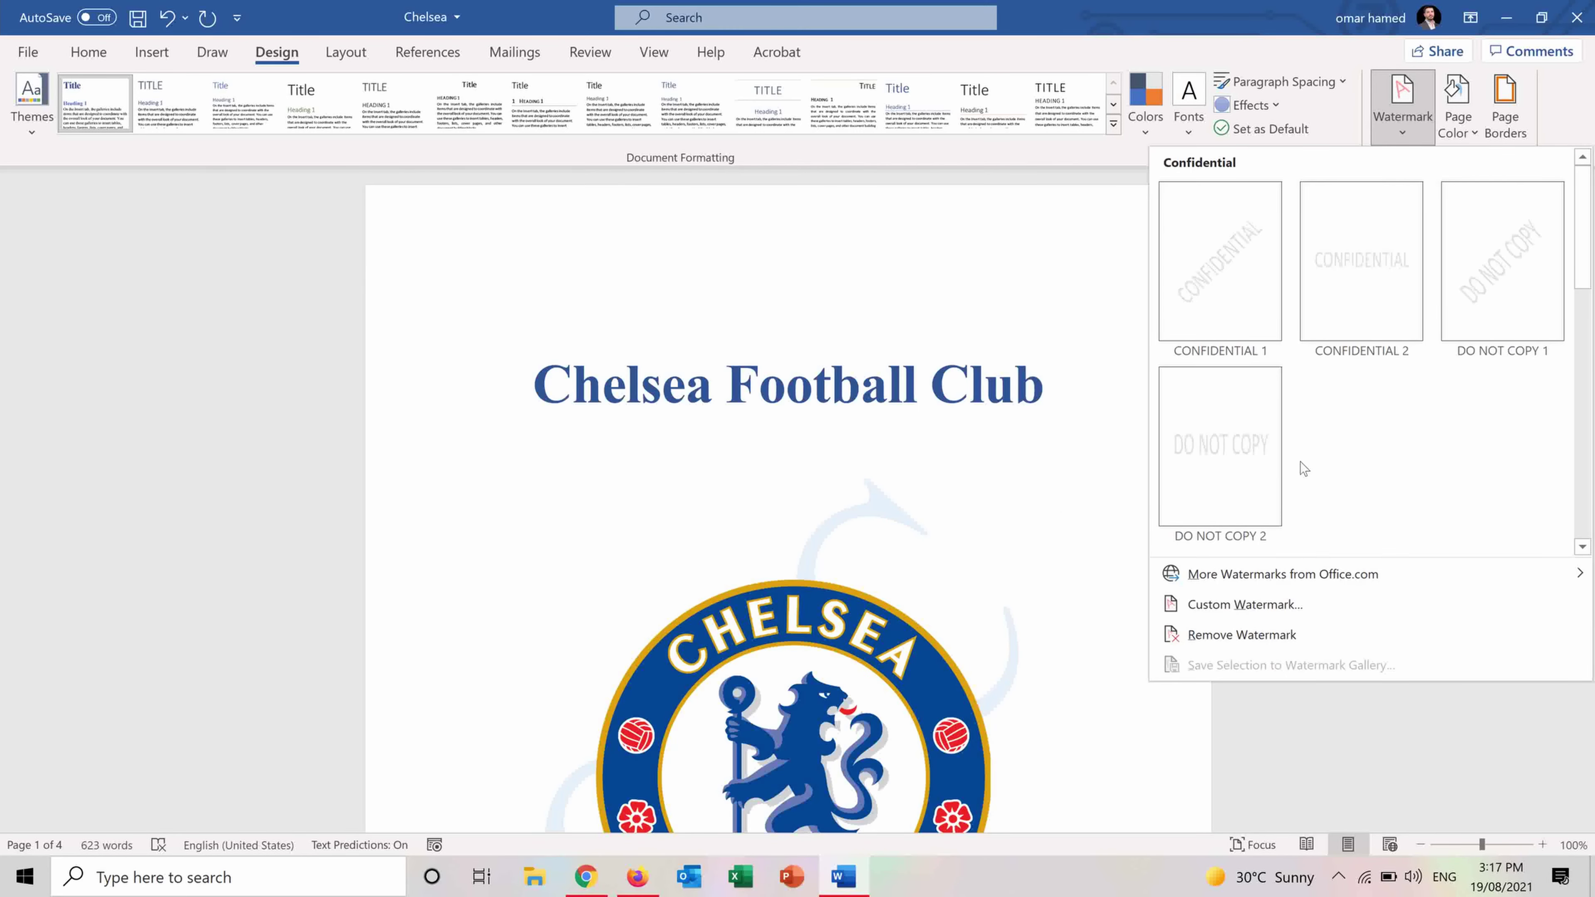
{"action": "left_click", "coordinate": [1245, 606]}
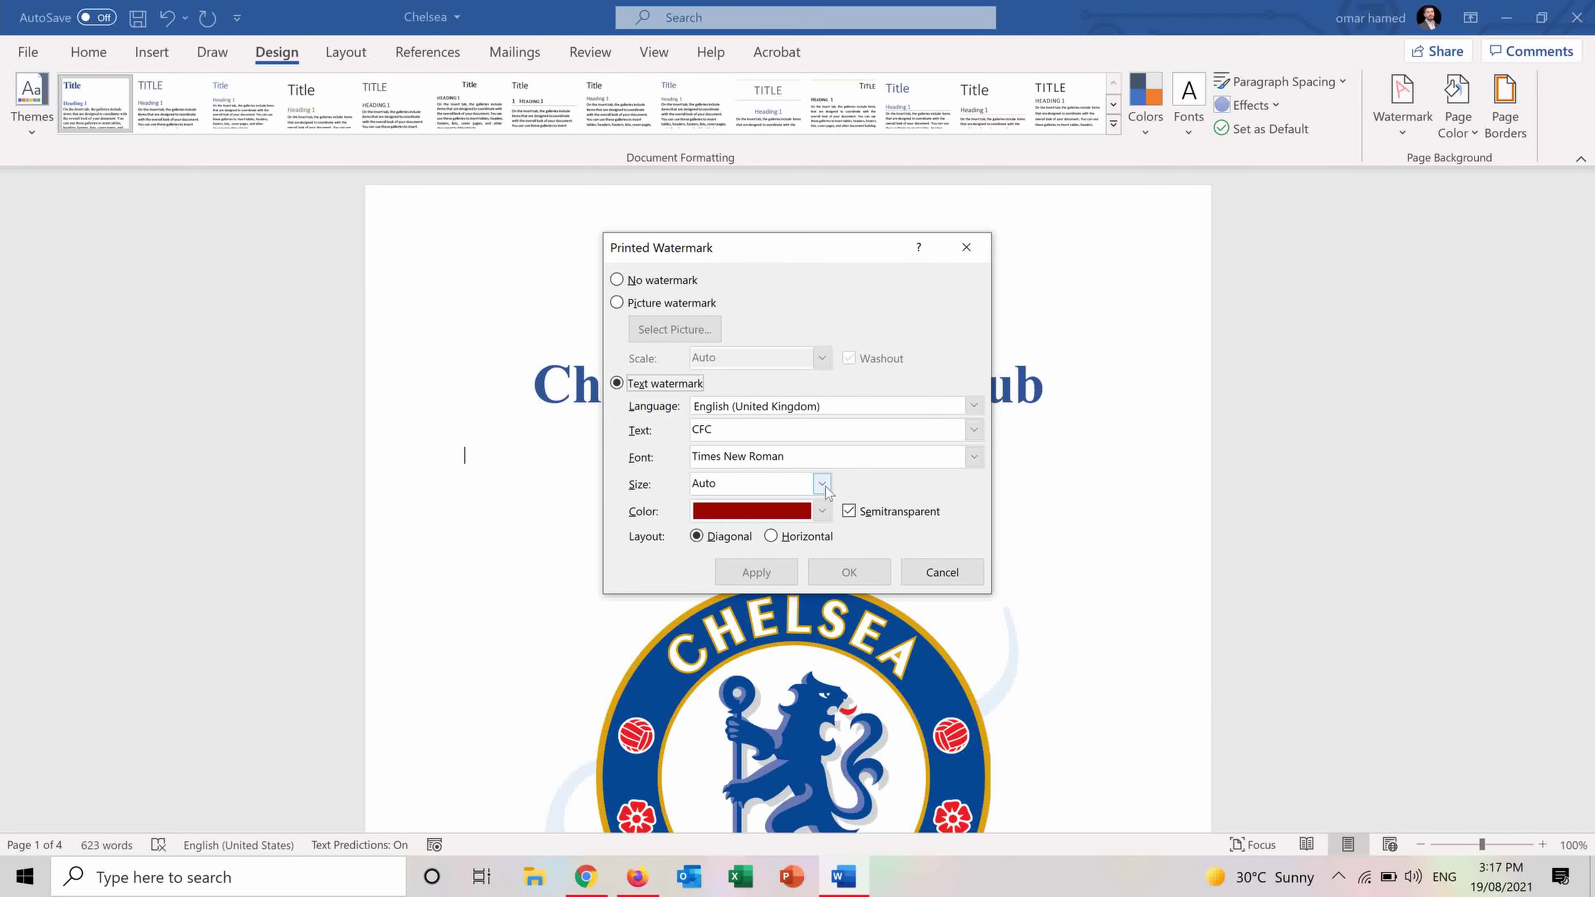
{"action": "left_click", "coordinate": [823, 512]}
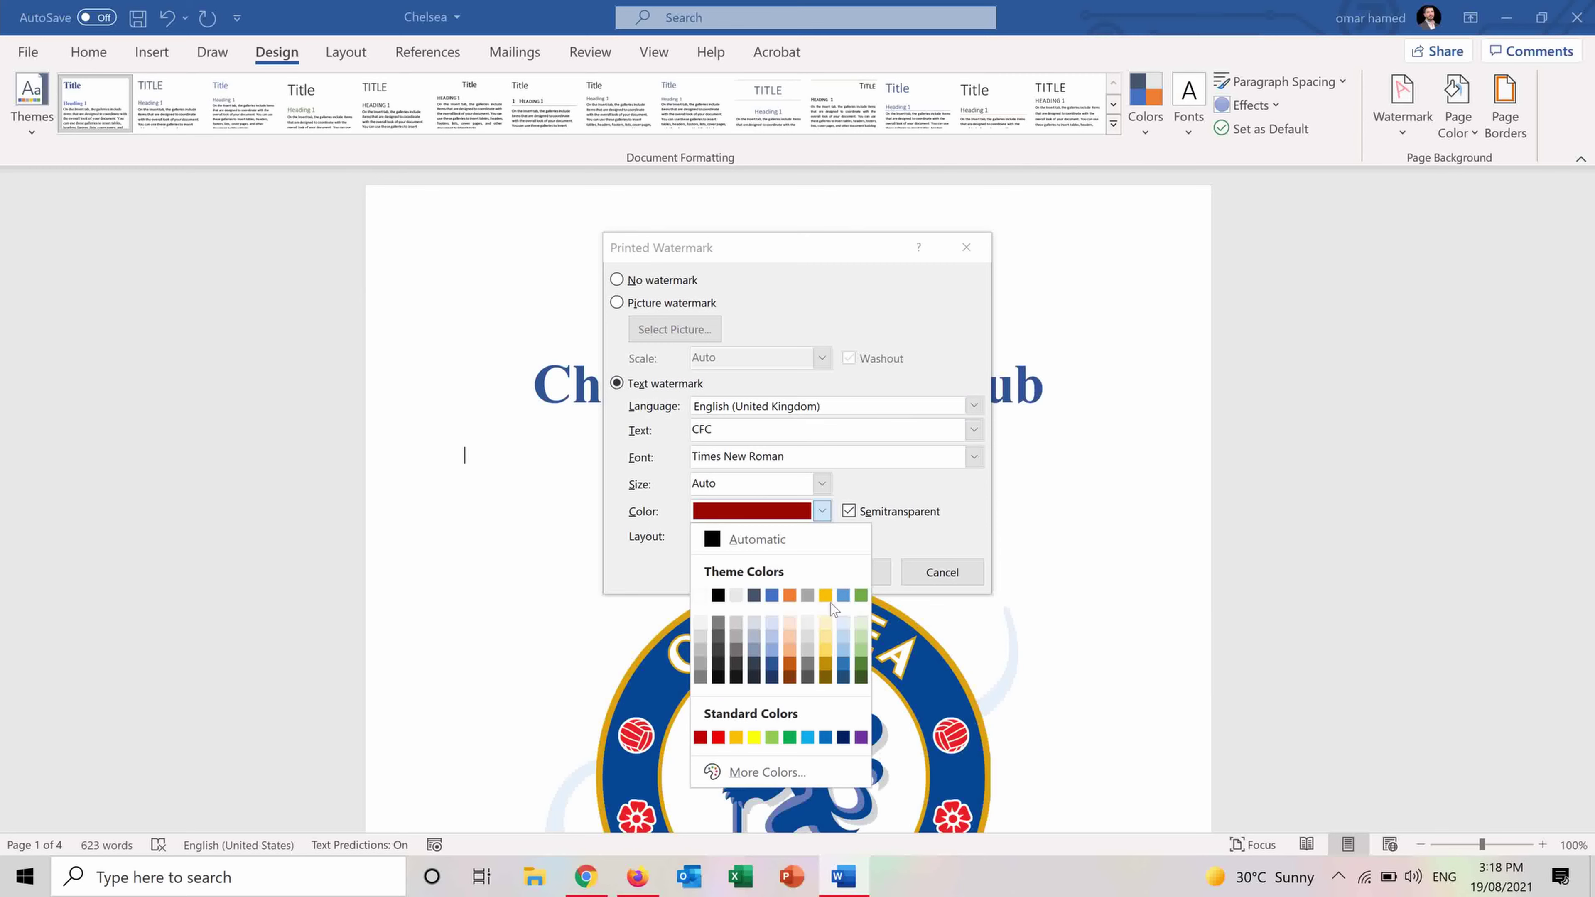
{"action": "left_click", "coordinate": [844, 651]}
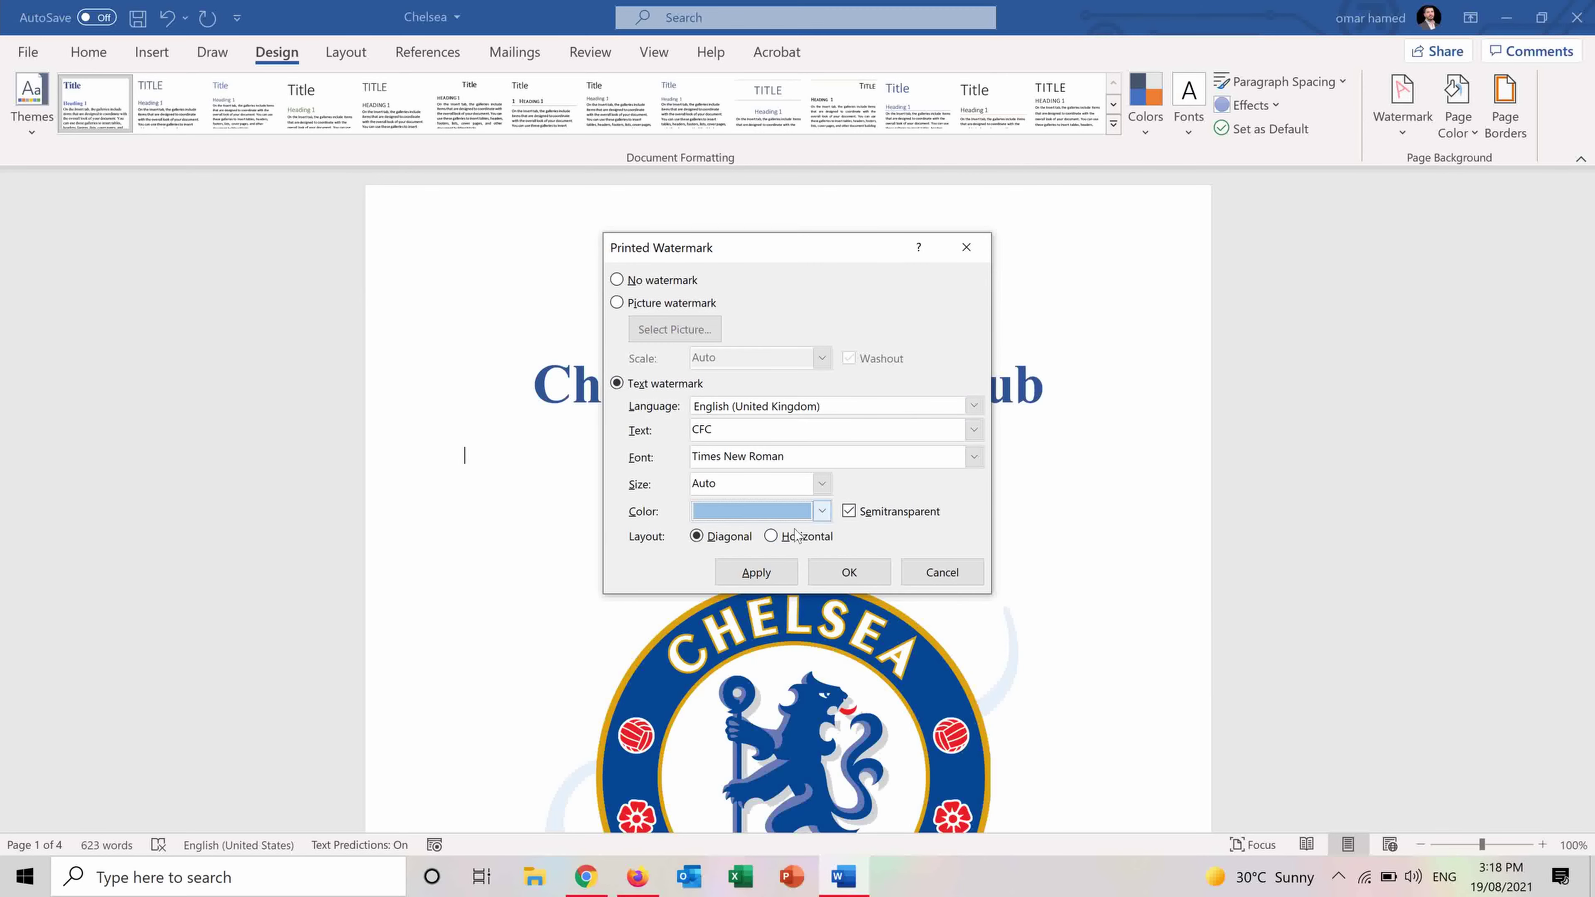
Make the CFC watermark horizontal, in Tisa Offc Serif Pro, fully opaque, and apply it.
{"action": "left_click", "coordinate": [772, 536]}
{"action": "left_click", "coordinate": [974, 457]}
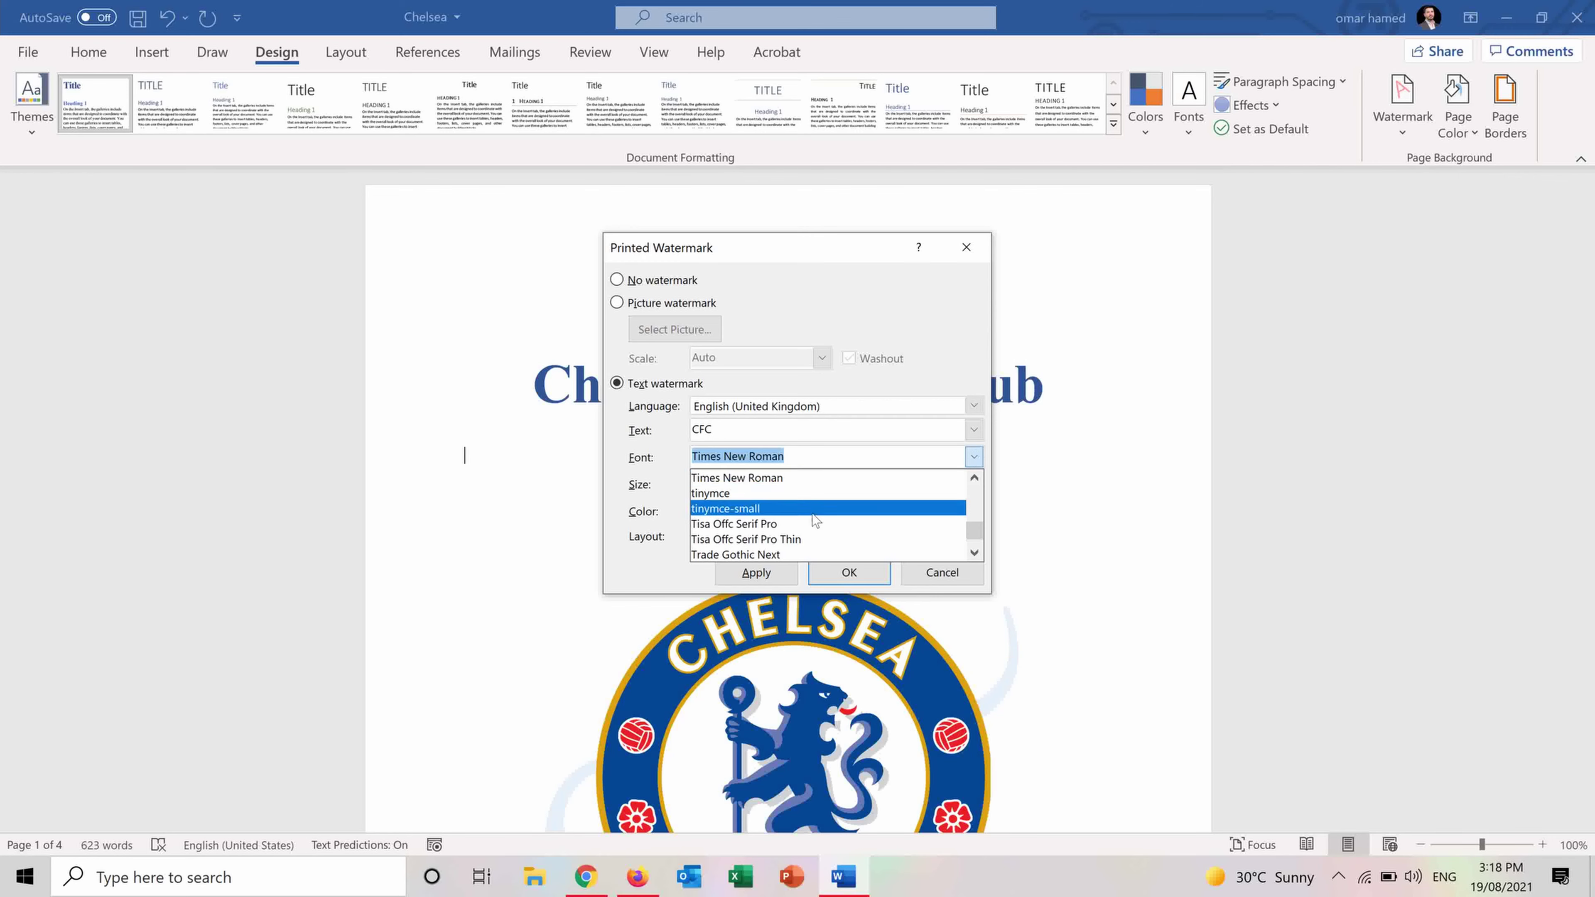
{"action": "left_click", "coordinate": [802, 521]}
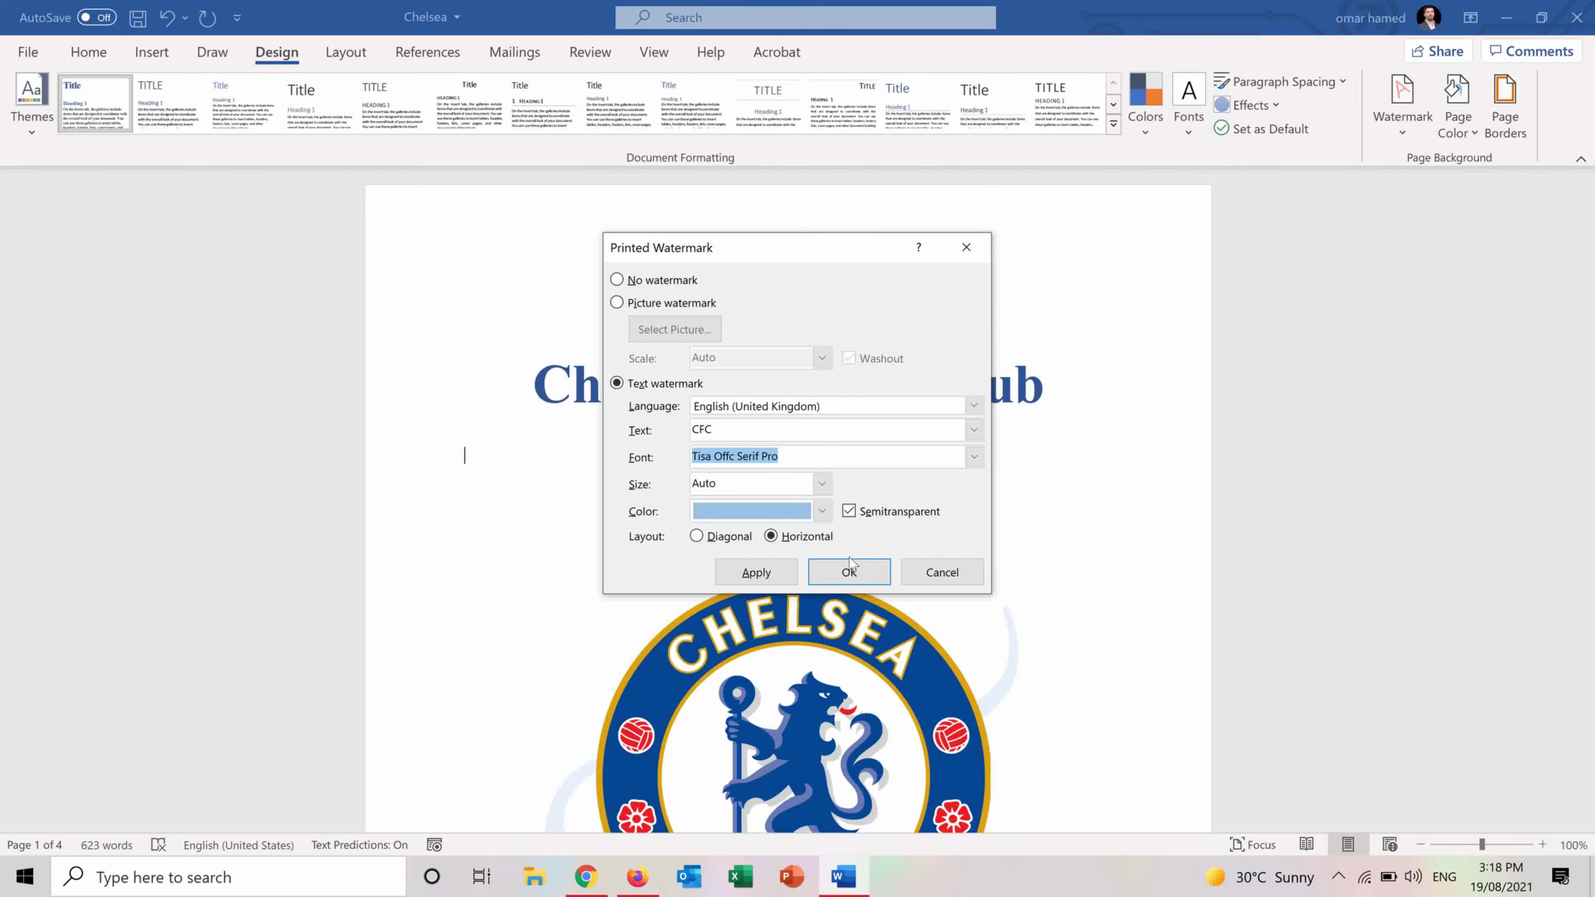
{"action": "left_click", "coordinate": [849, 511]}
{"action": "left_click", "coordinate": [754, 572]}
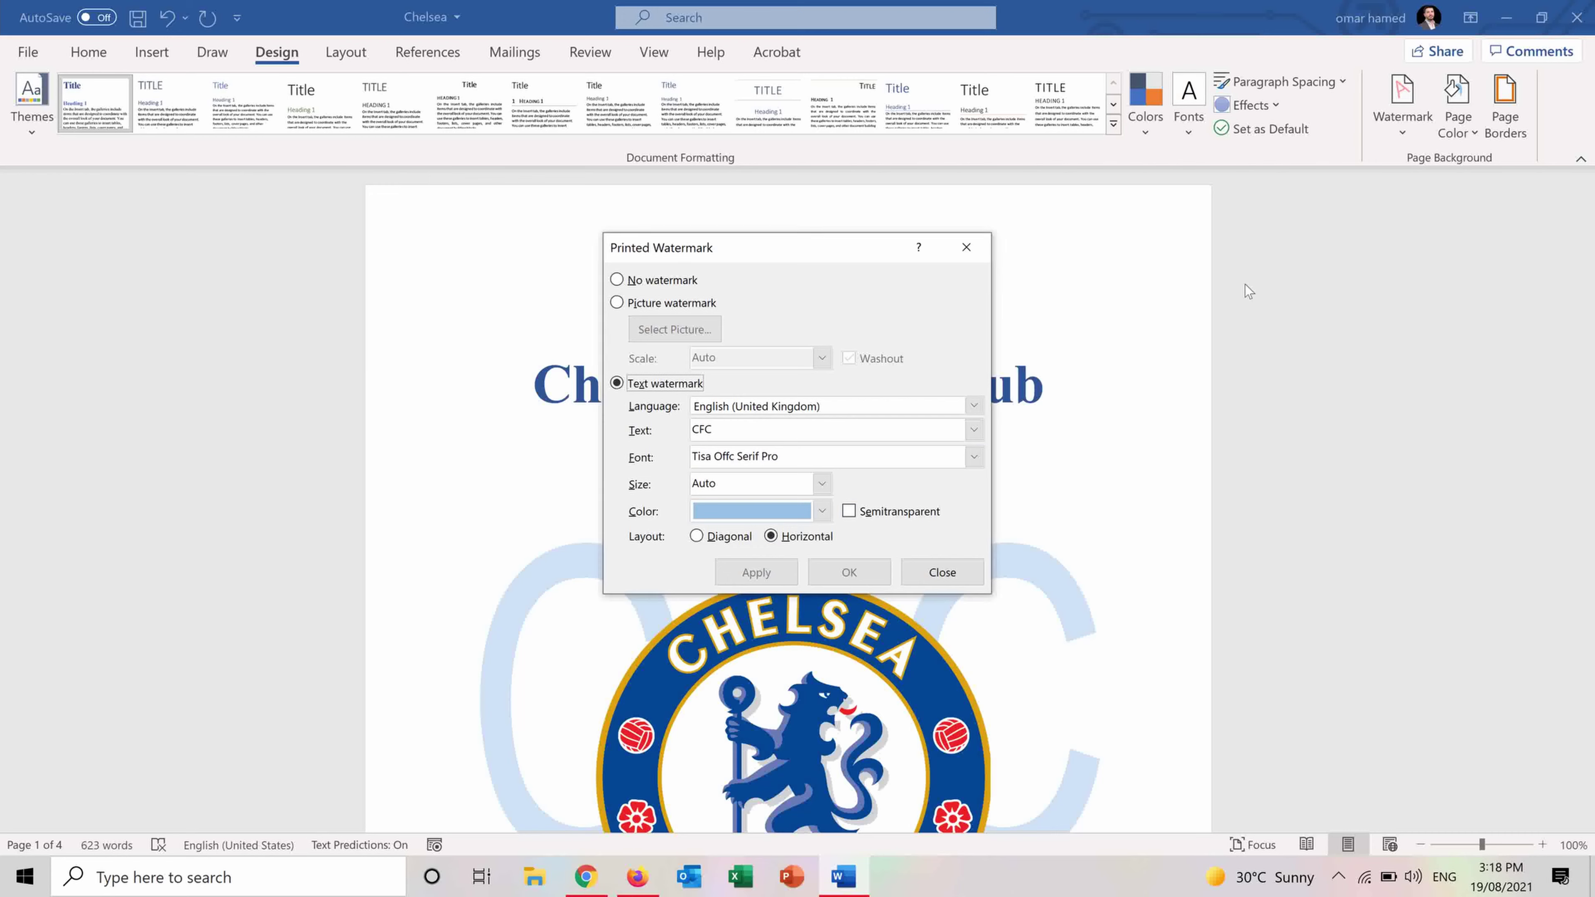
{"action": "left_click", "coordinate": [923, 571]}
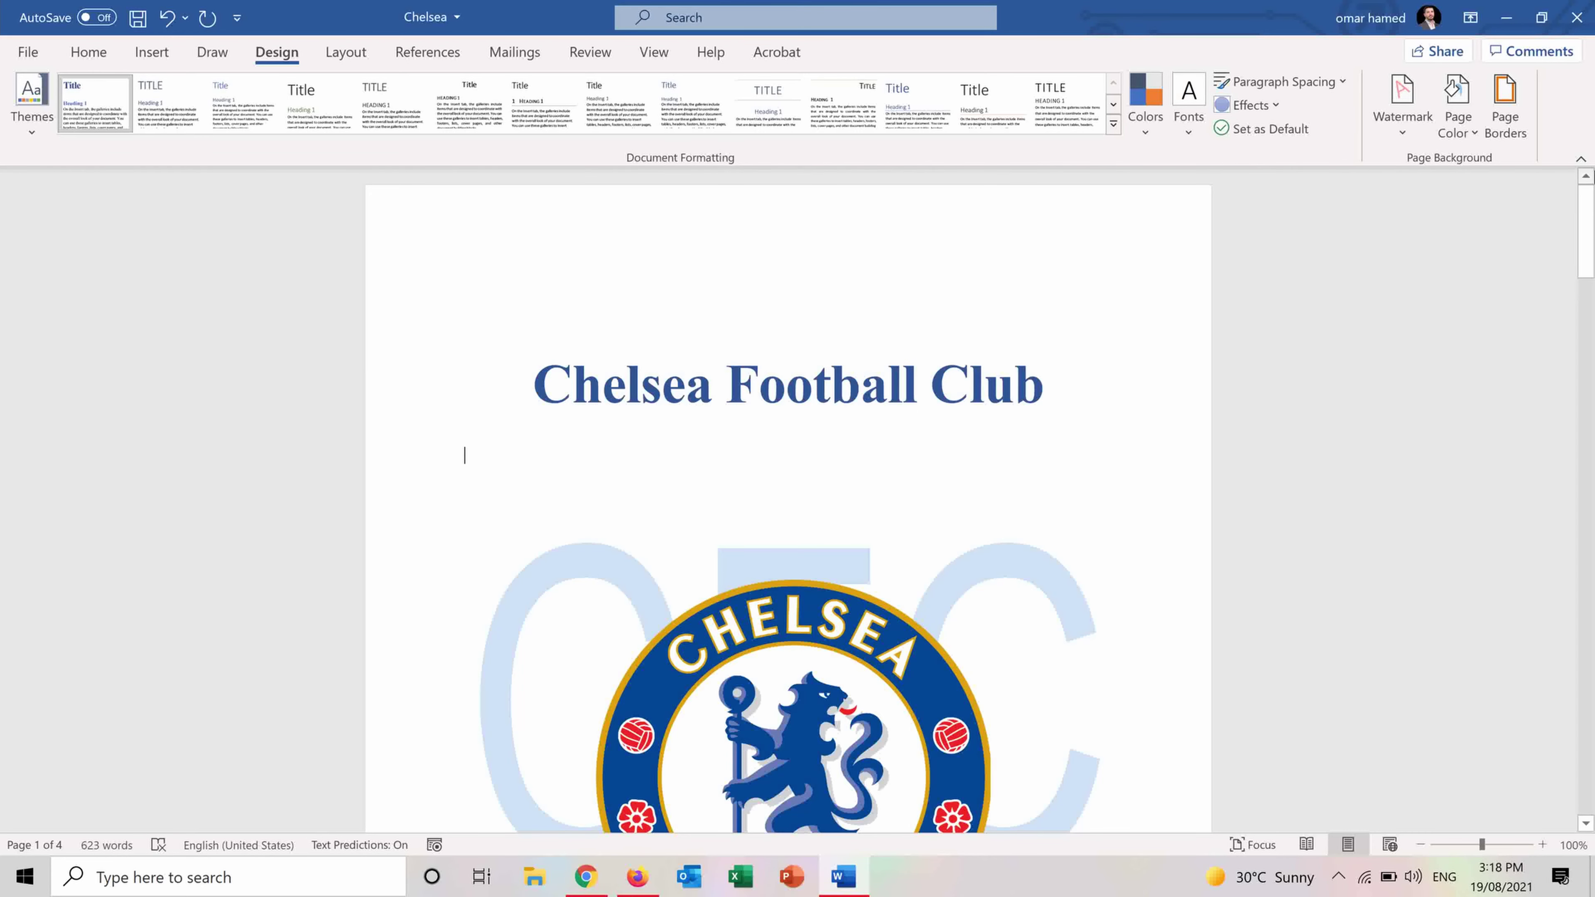
{"action": "mouse_move", "coordinate": [1589, 239]}
{"action": "left_mouse_down"}
{"action": "mouse_move", "coordinate": [1593, 587]}
{"action": "mouse_move", "coordinate": [1590, 245]}
{"action": "left_mouse_up"}
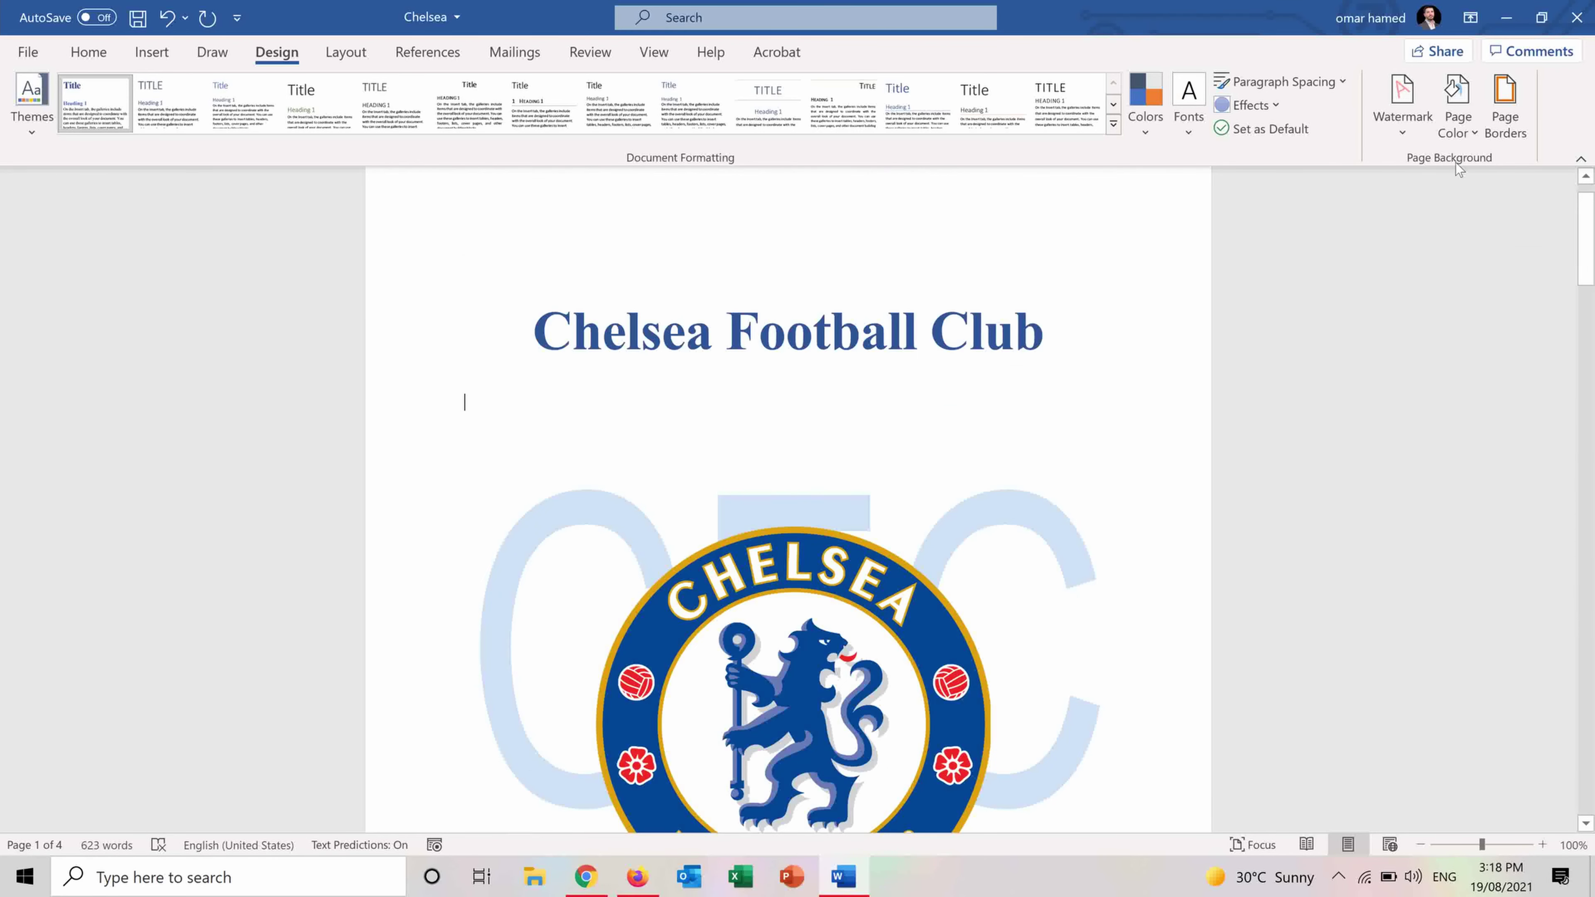
{"action": "left_click", "coordinate": [1402, 100]}
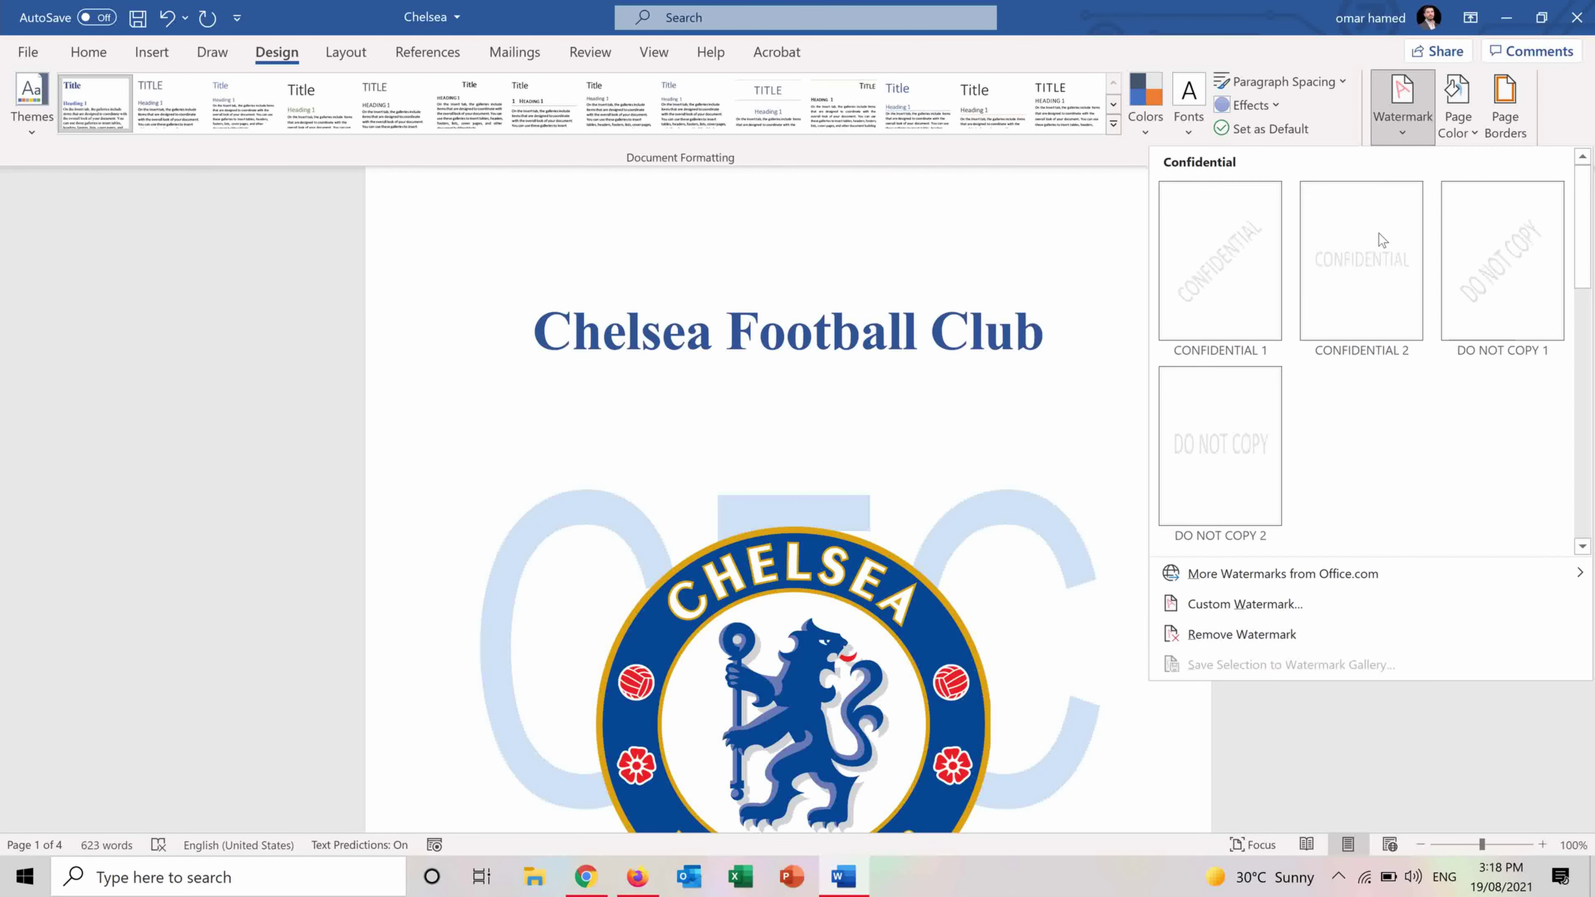
Replace the CFC watermark with a washed-out Chelsea_FC.svg.png picture watermark at Auto scale.
{"action": "left_click", "coordinate": [1241, 635]}
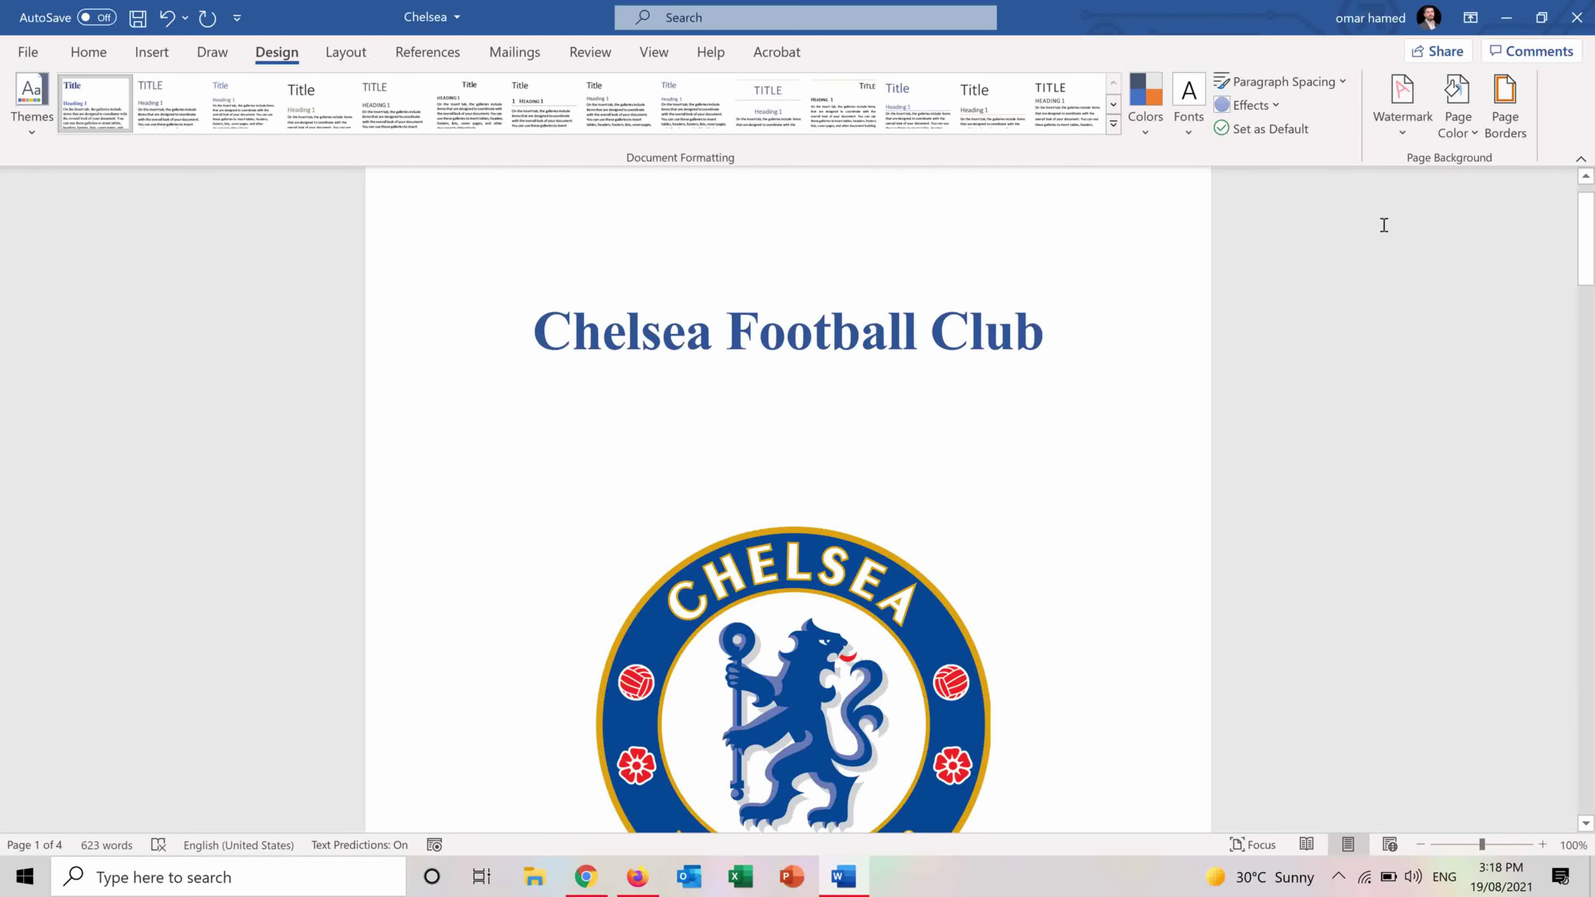
{"action": "left_click", "coordinate": [1403, 144]}
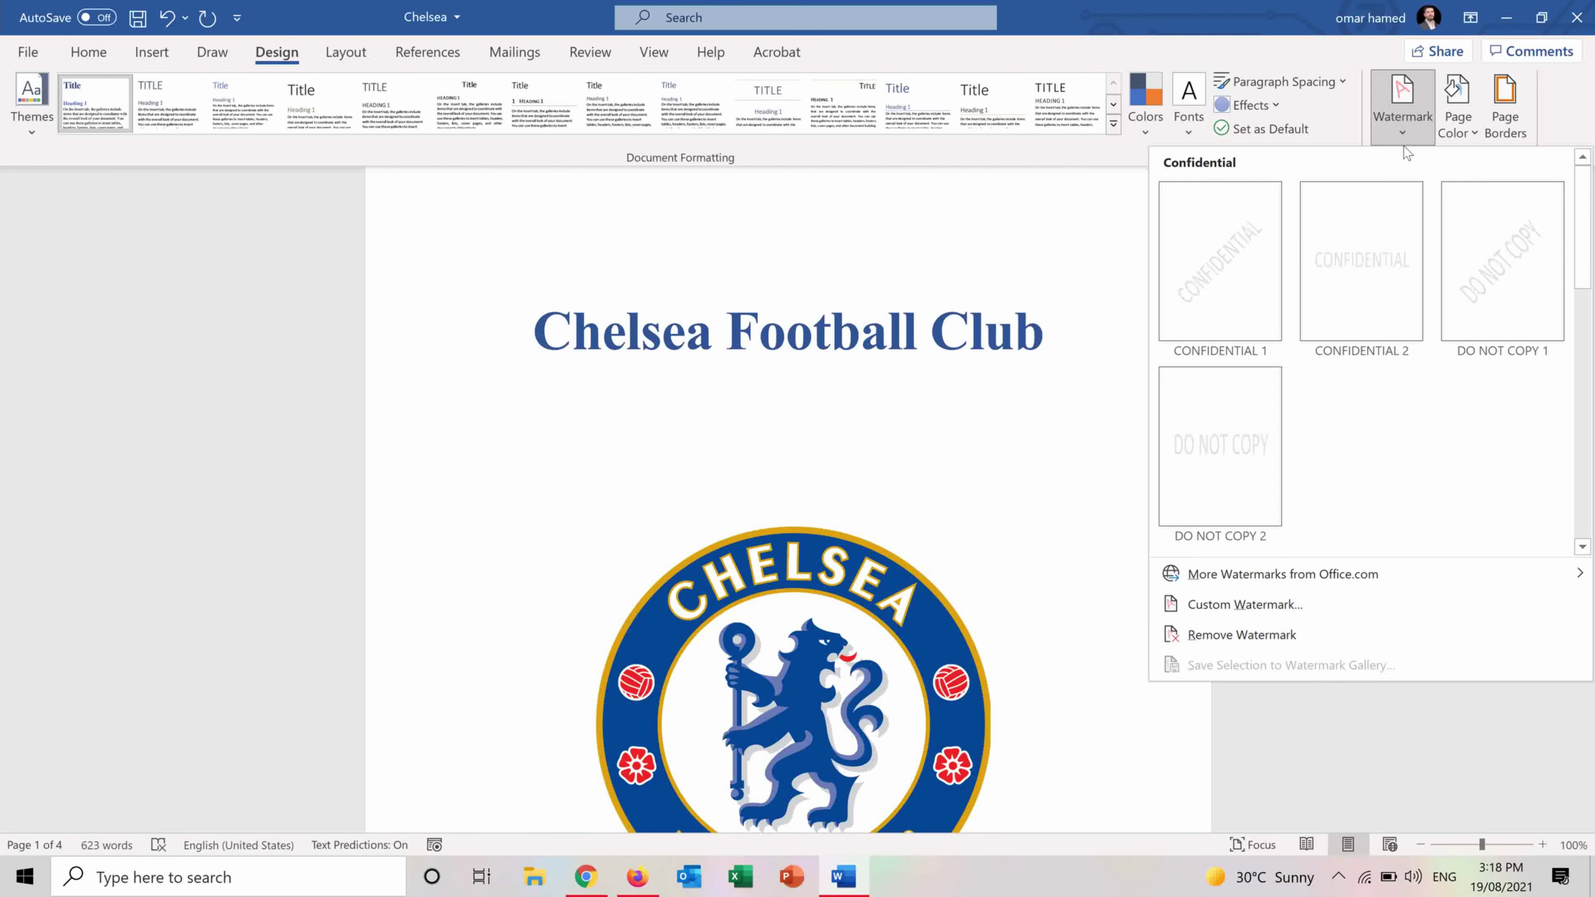
{"action": "left_click", "coordinate": [1236, 600]}
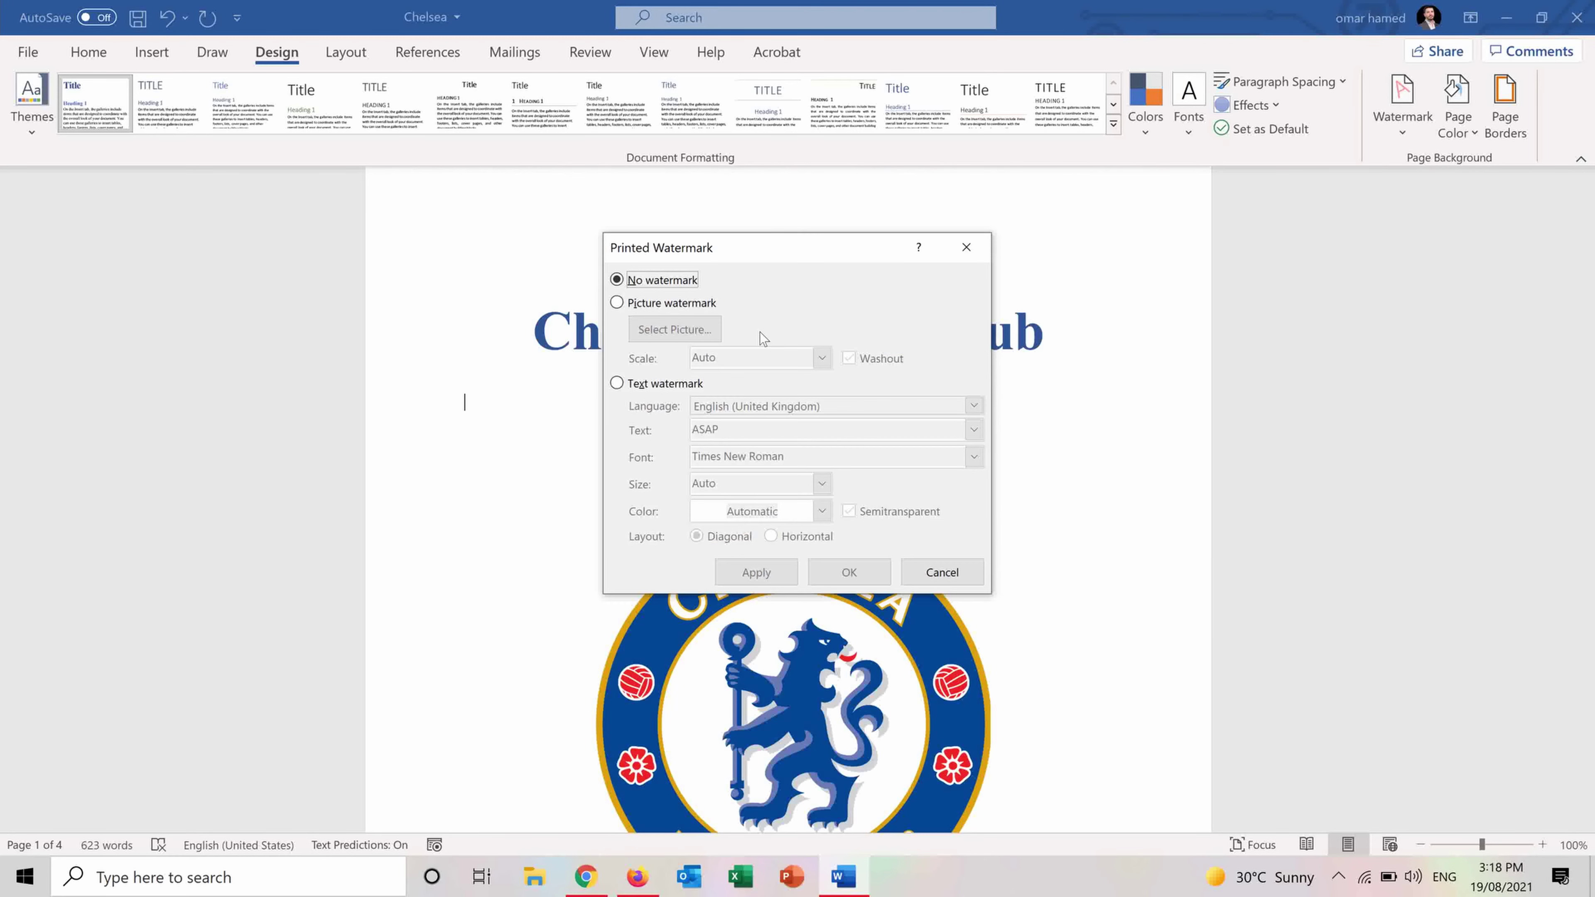
{"action": "left_click", "coordinate": [617, 304]}
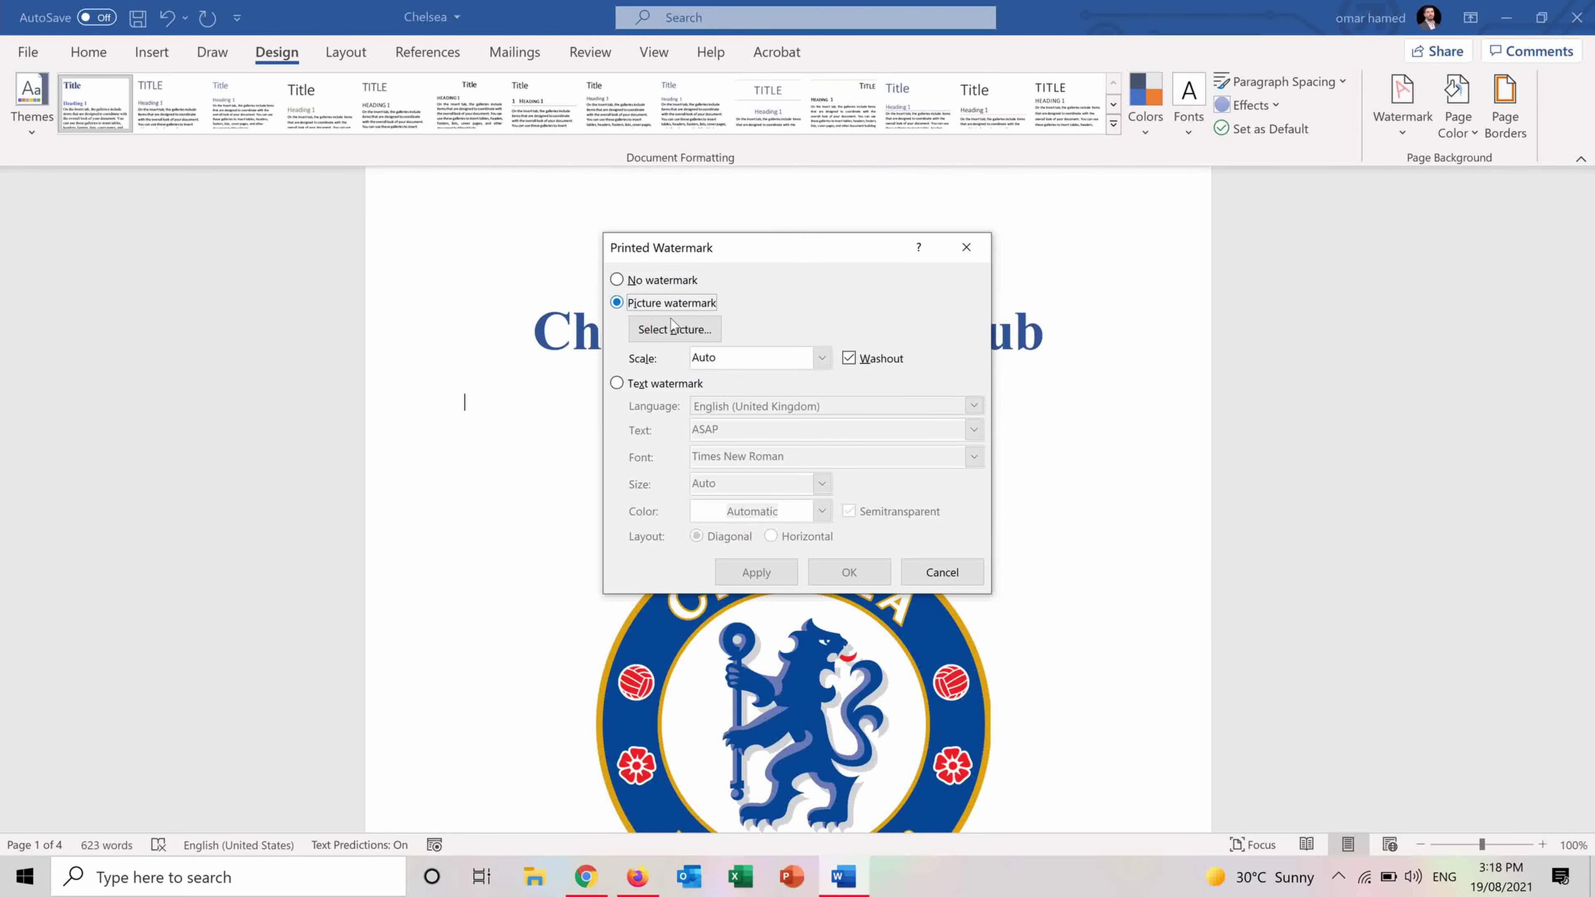
{"action": "left_click", "coordinate": [678, 331]}
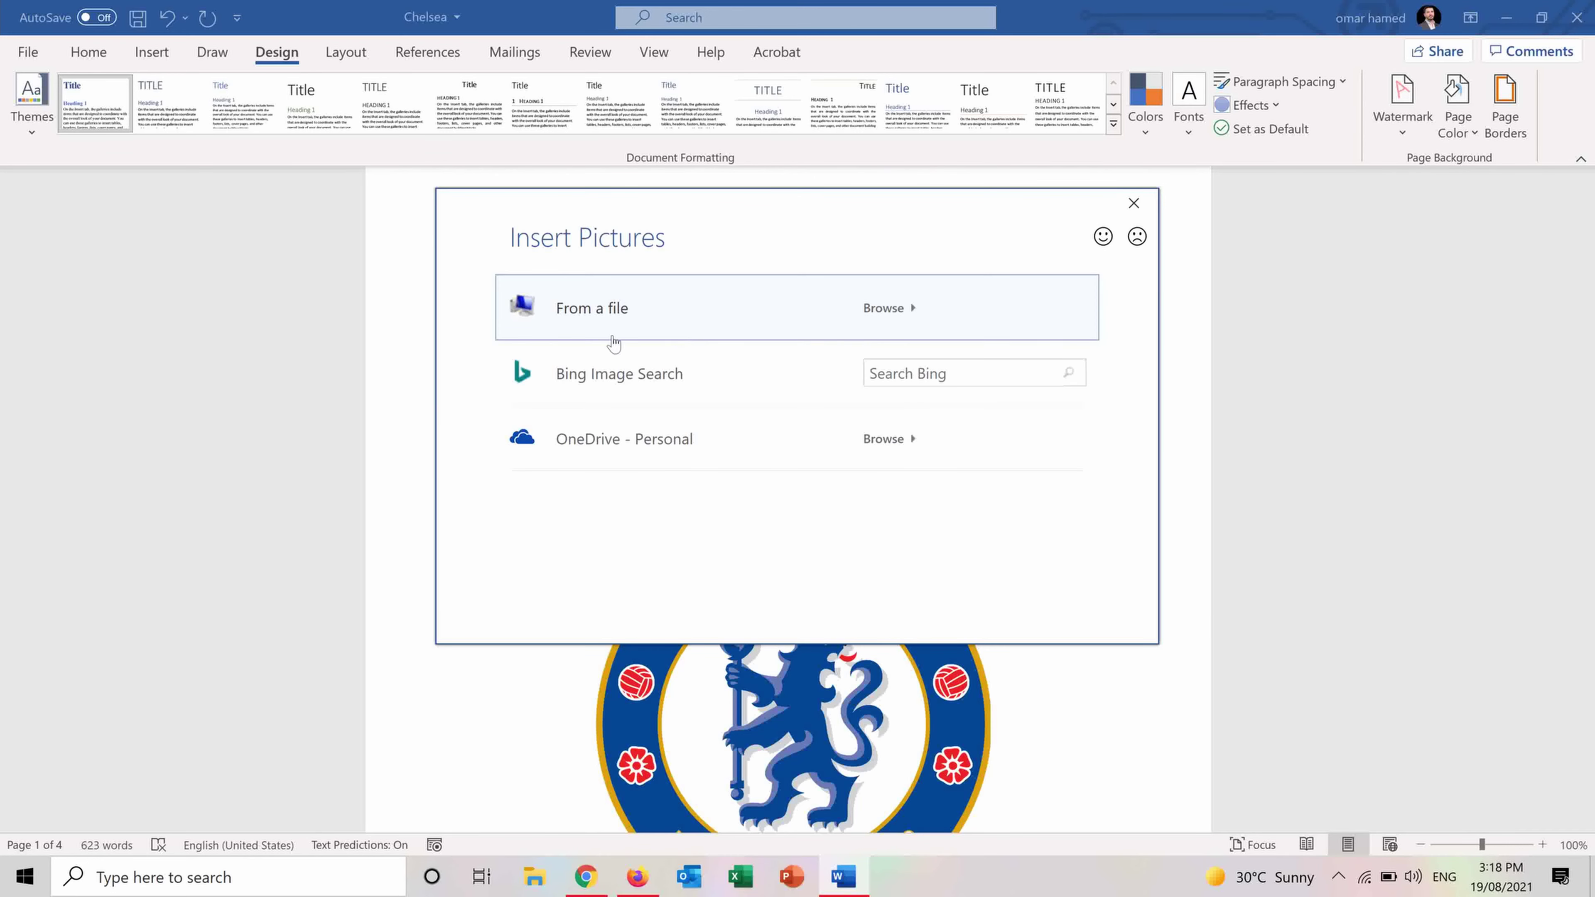
{"action": "left_click", "coordinate": [765, 331]}
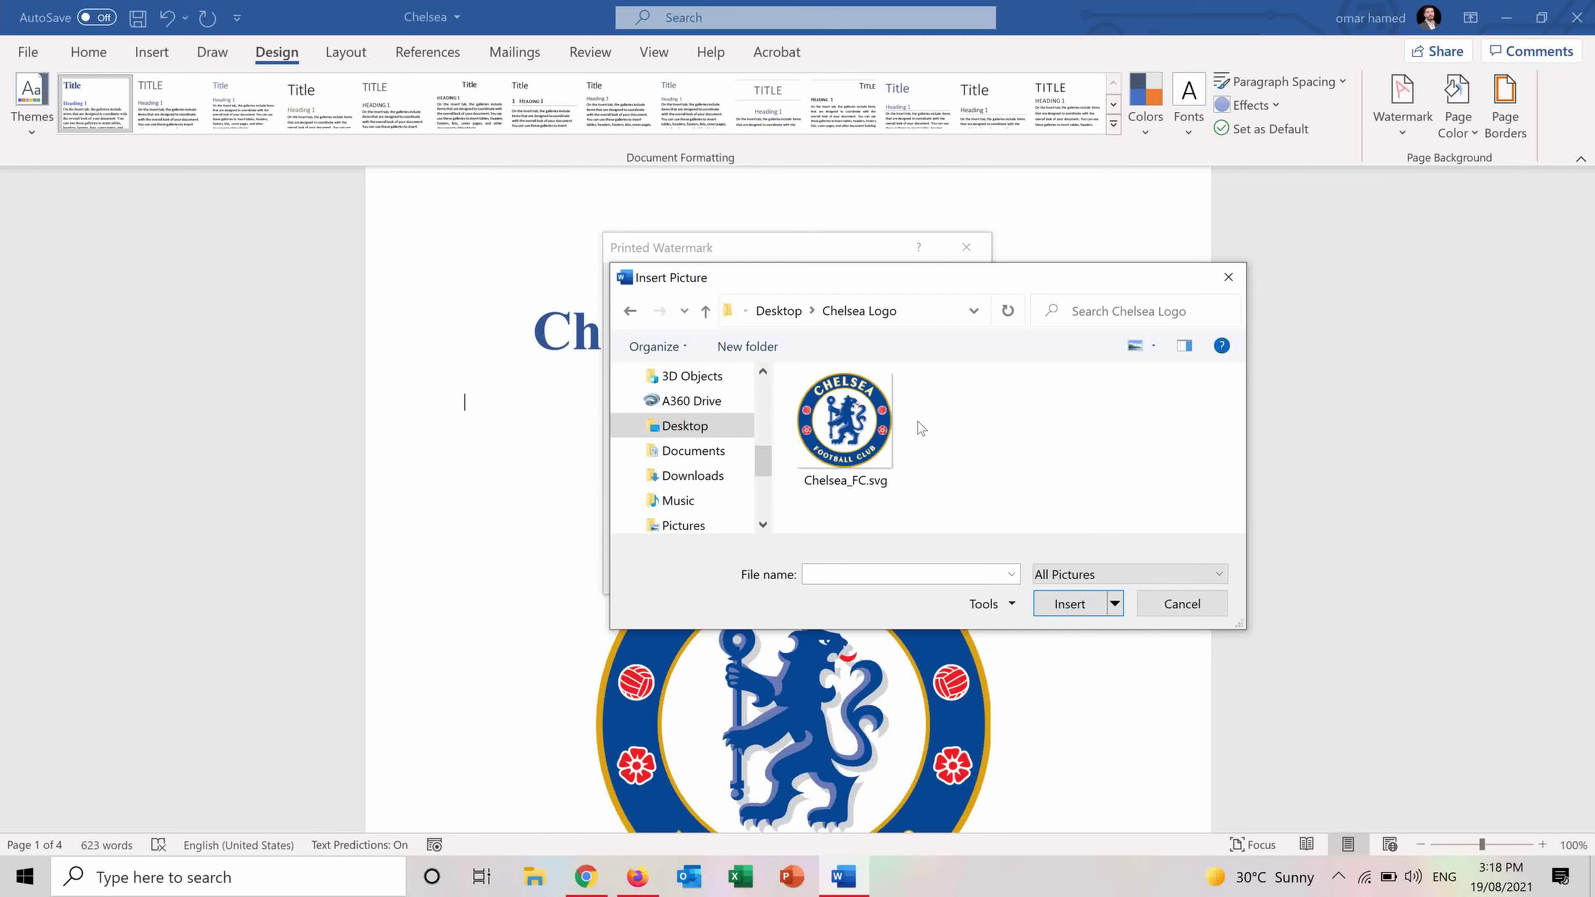
{"action": "double_click", "coordinate": [857, 415]}
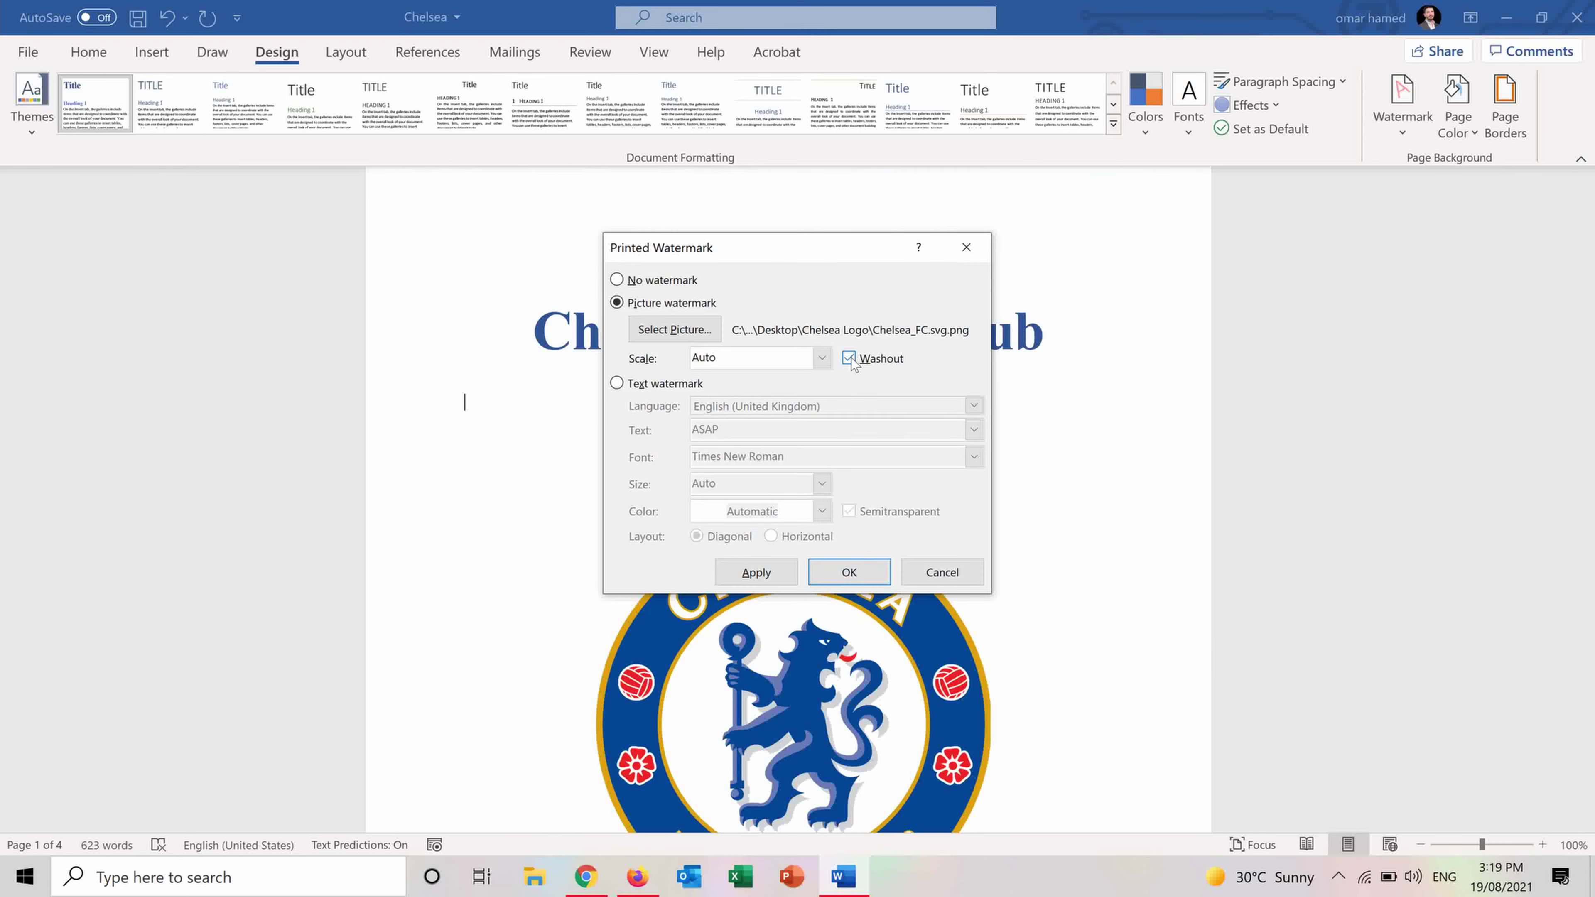
{"action": "left_click", "coordinate": [824, 359]}
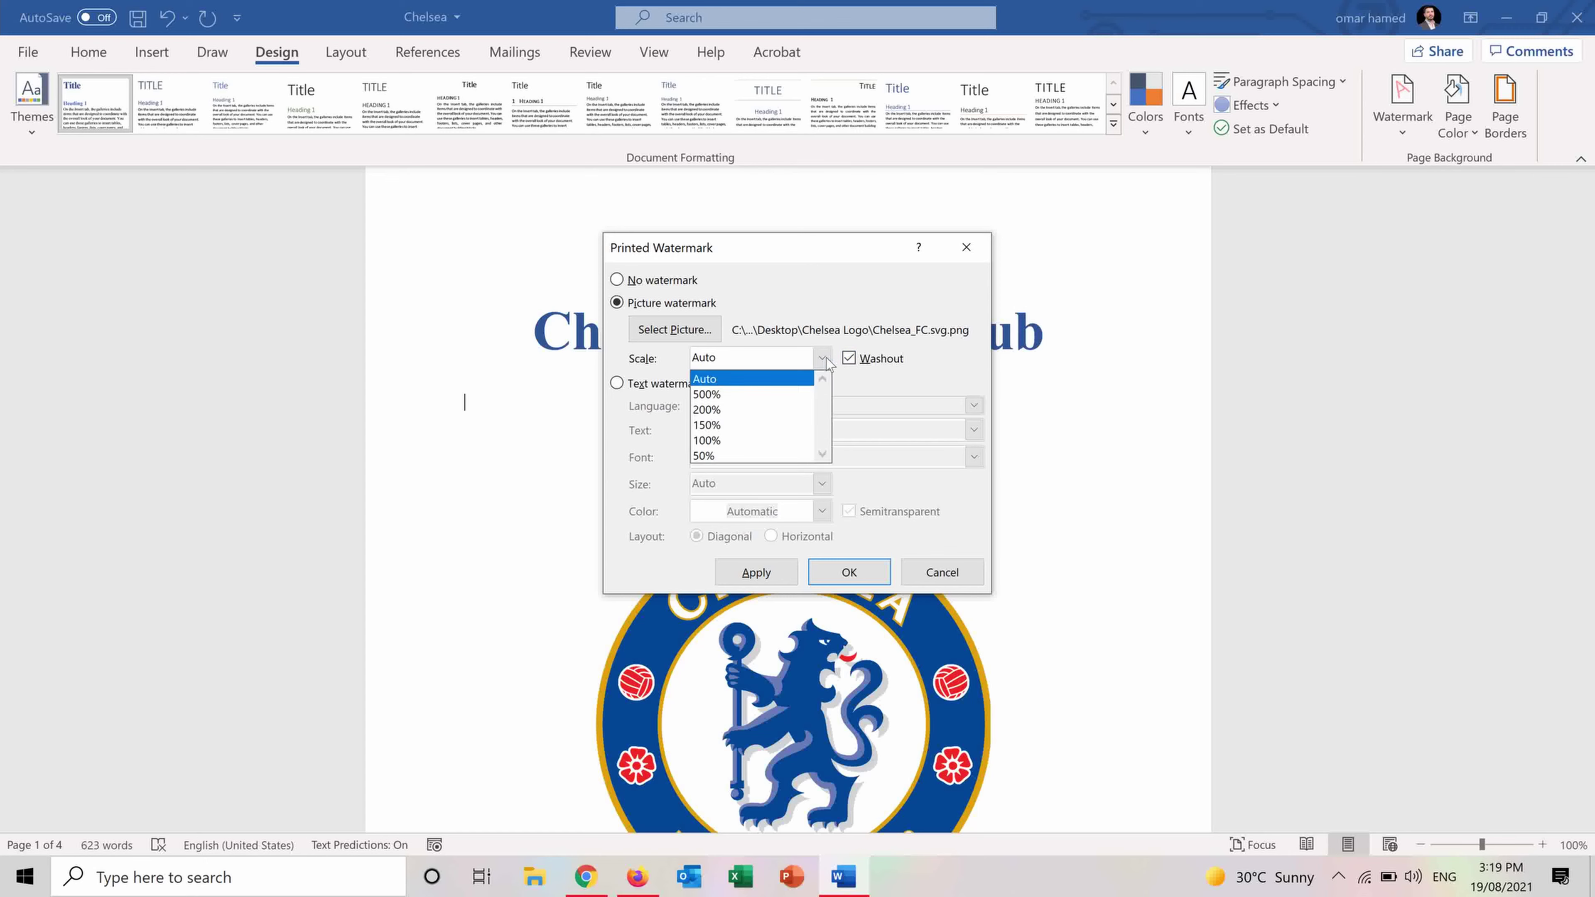
{"action": "left_click", "coordinate": [825, 359]}
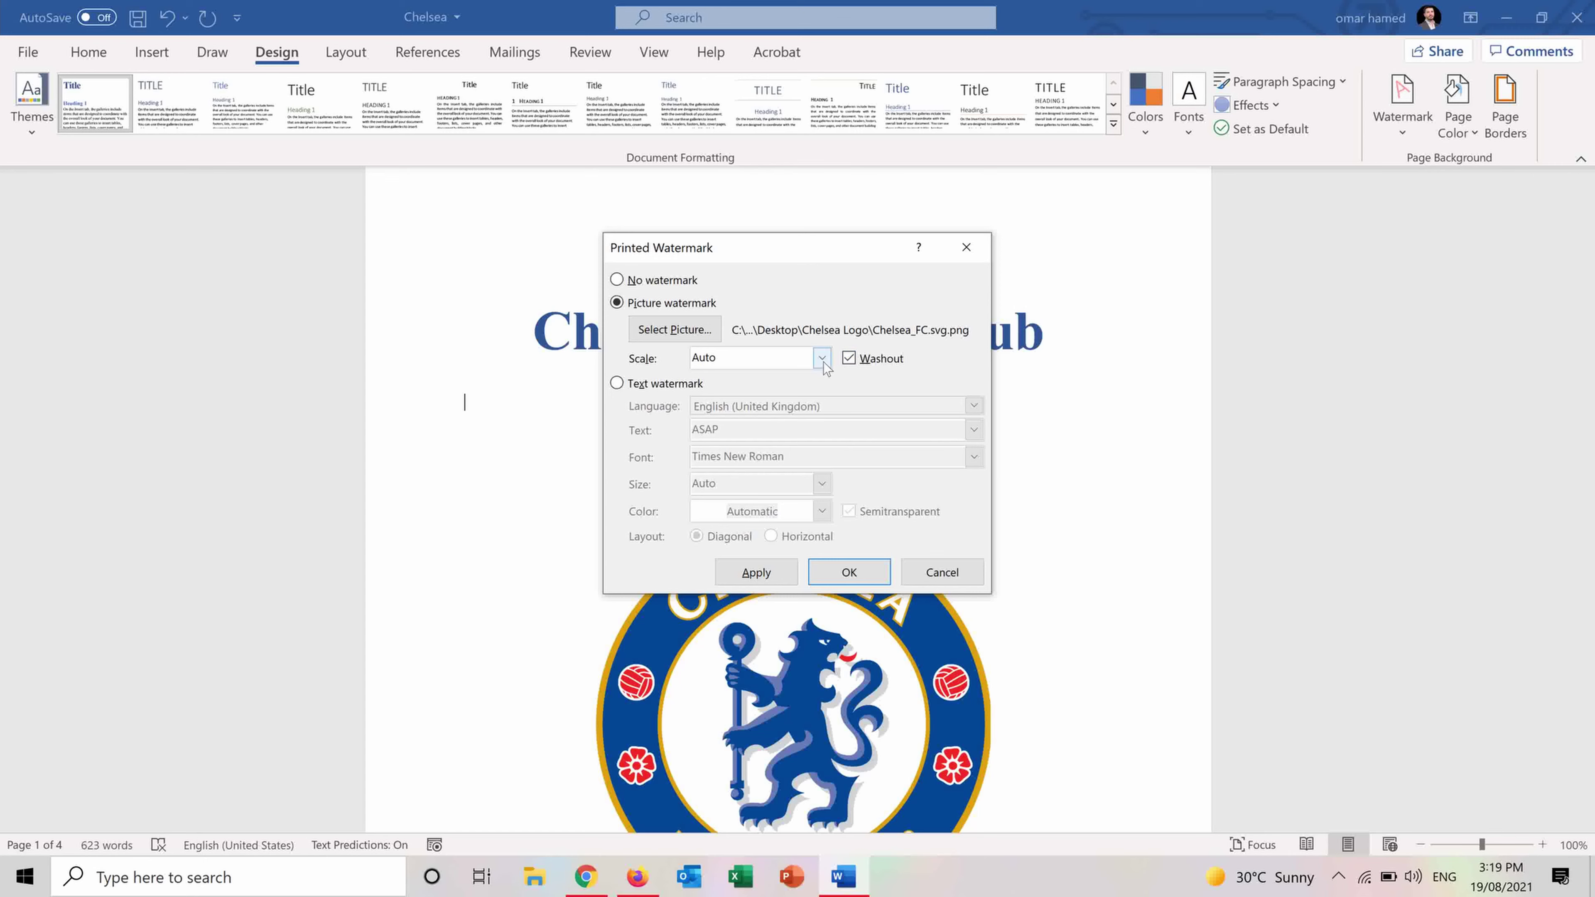
{"action": "left_click", "coordinate": [742, 577]}
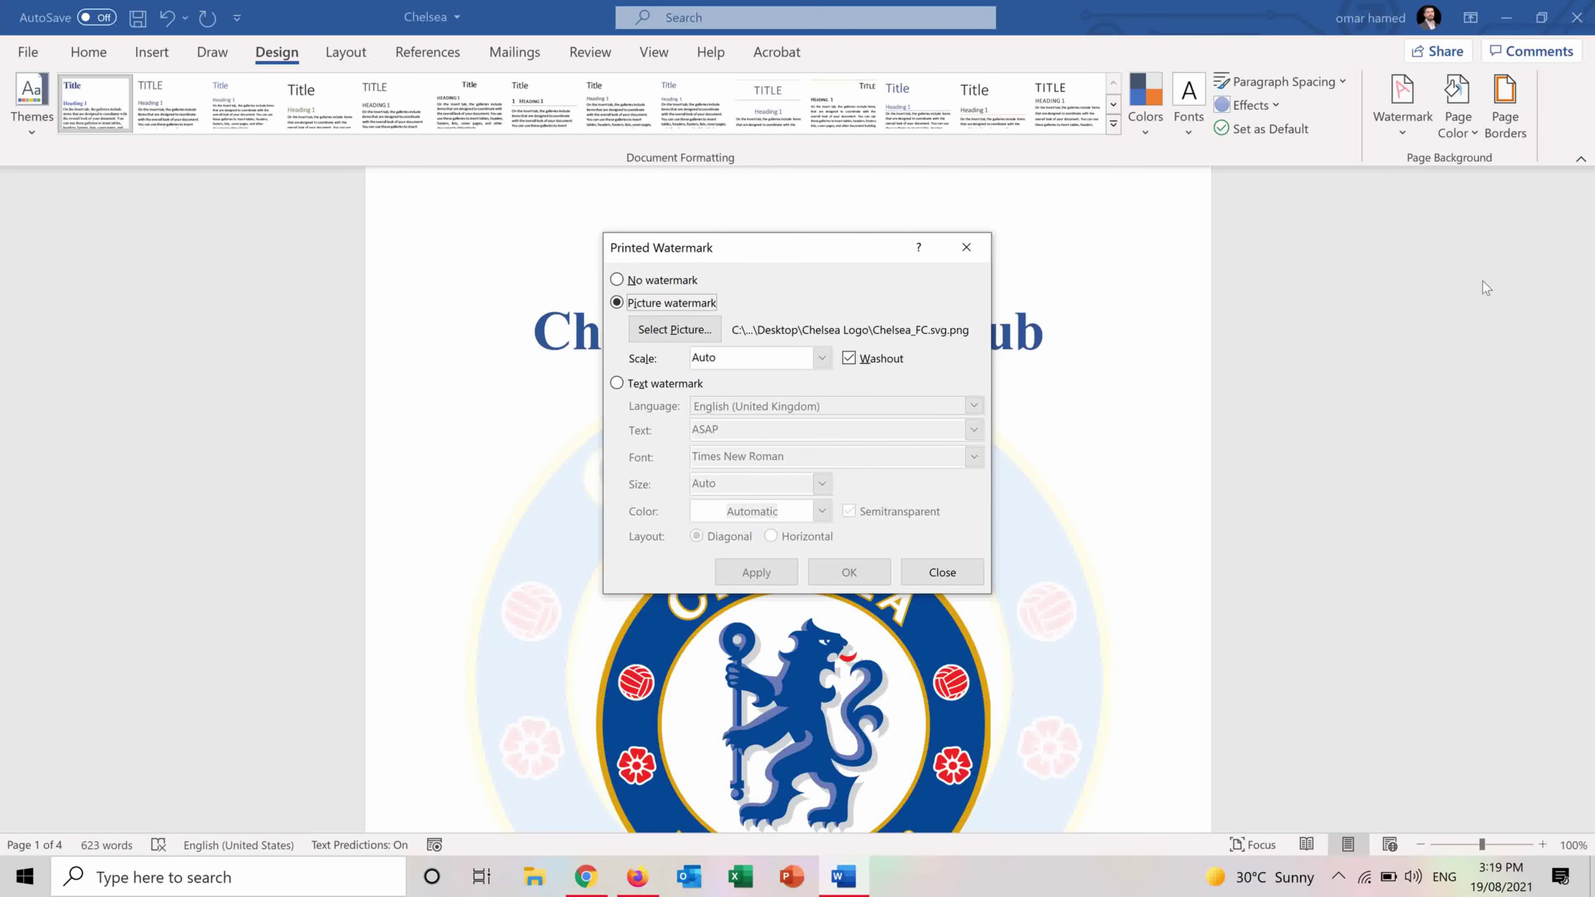
Close the watermark settings to view the faded crest behind the page.
{"action": "left_click", "coordinate": [944, 568]}
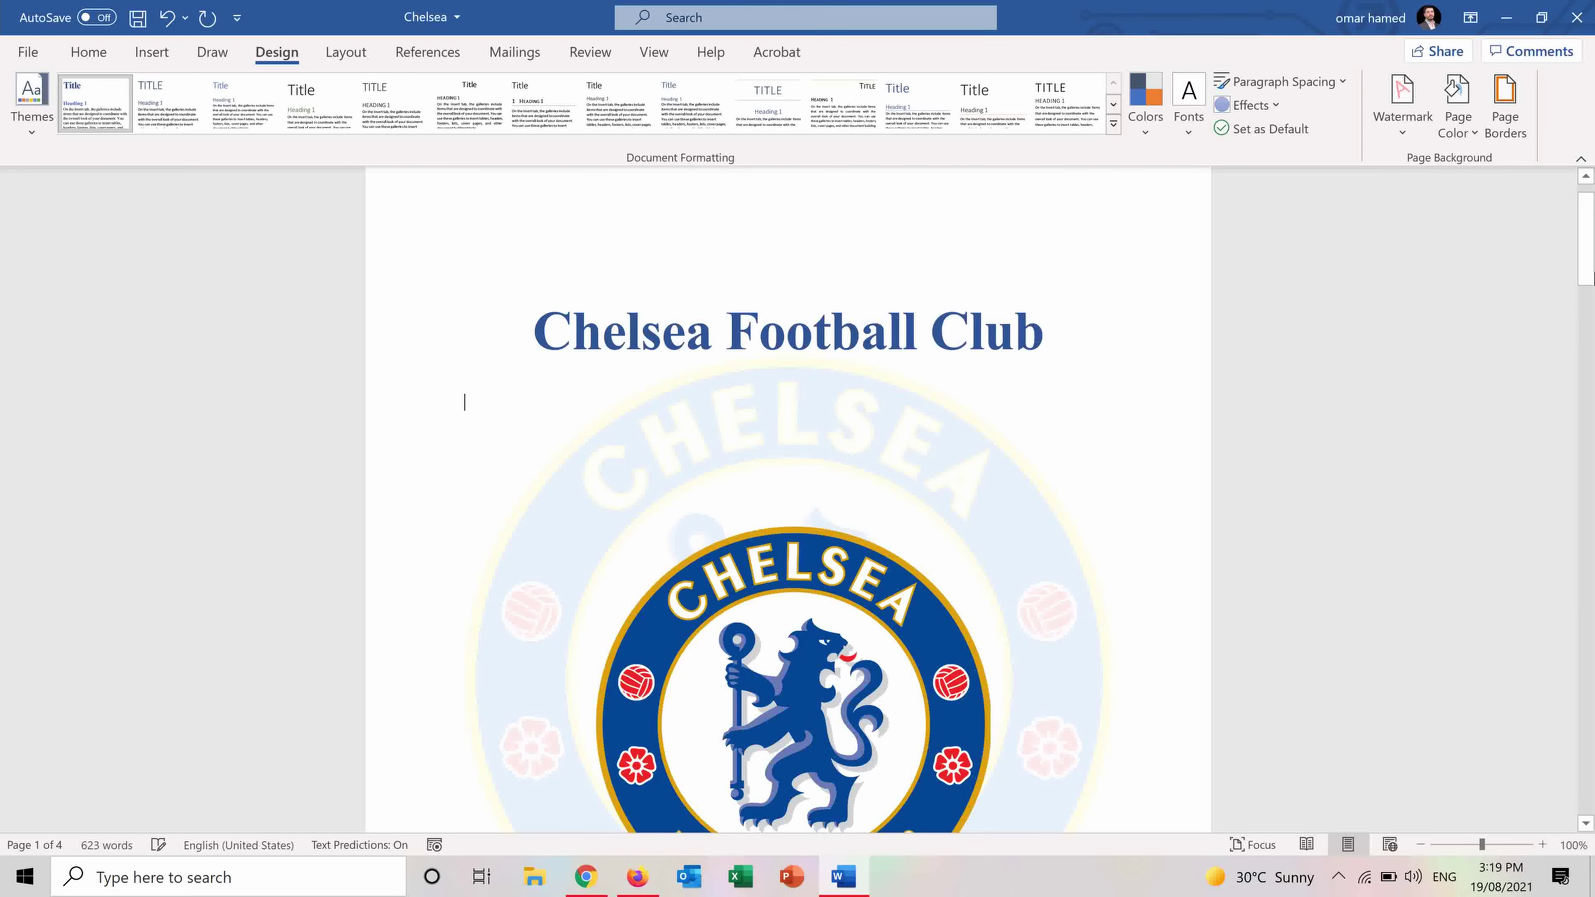